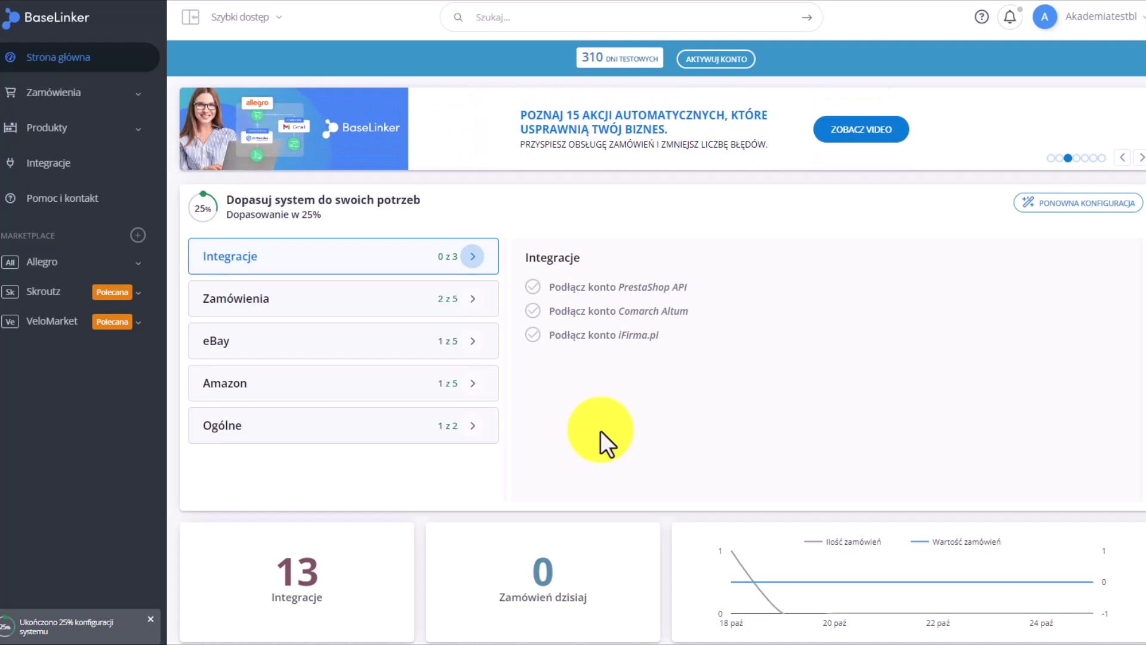
- Create a new automatic action group named "Moja grupa" for orders and save it
{"action": "left_click", "coordinate": [67, 108]}
{"action": "left_click", "coordinate": [70, 272]}
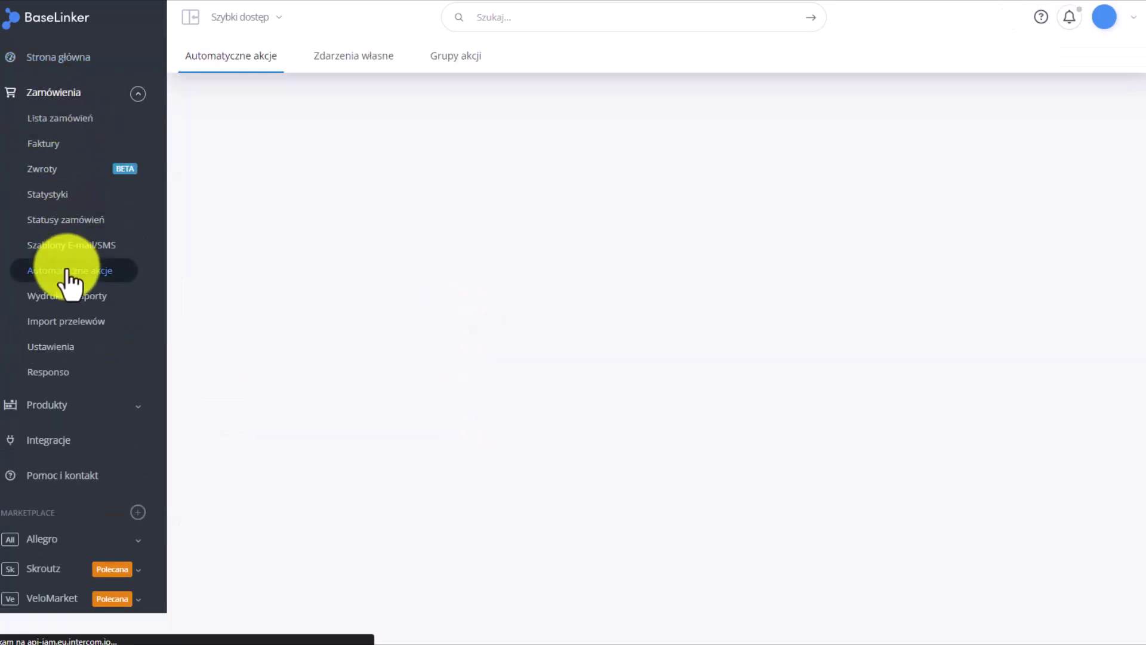
{"action": "left_click", "coordinate": [448, 63]}
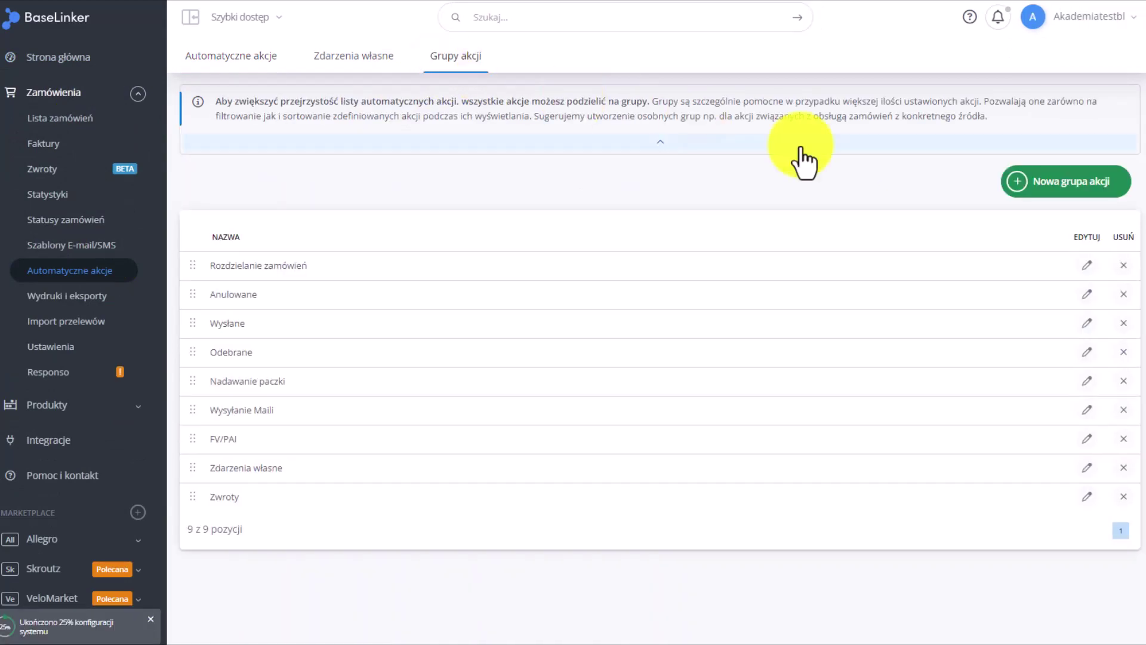
{"action": "left_click", "coordinate": [1074, 185]}
{"action": "left_click", "coordinate": [671, 89]}
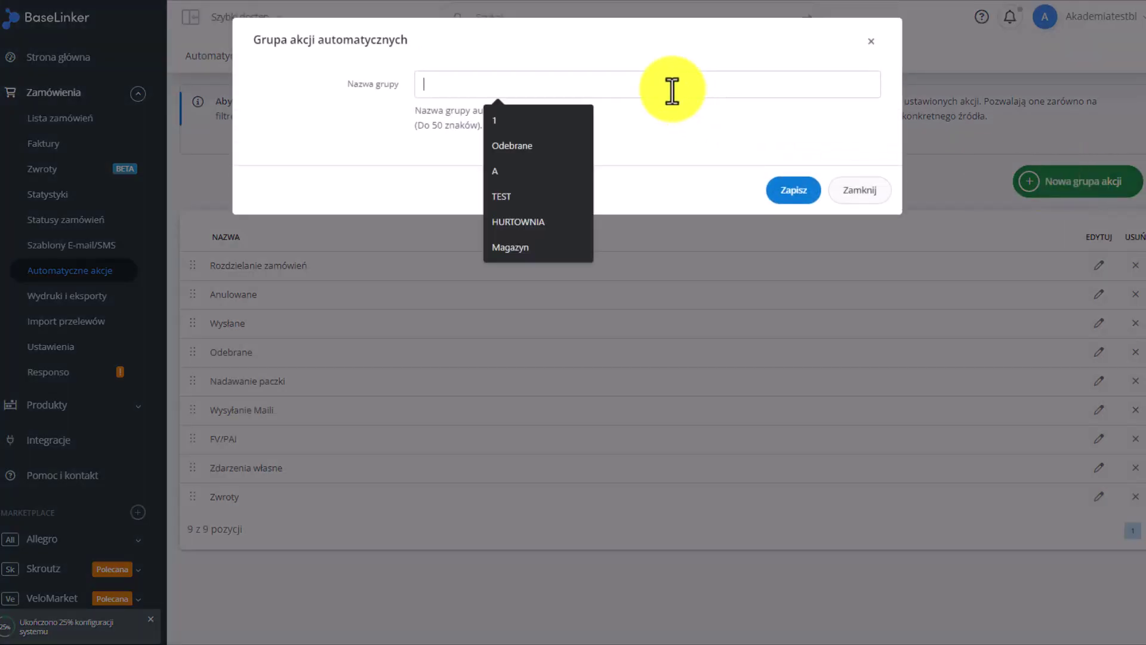
{"action": "type", "text": "Moja grupa"}
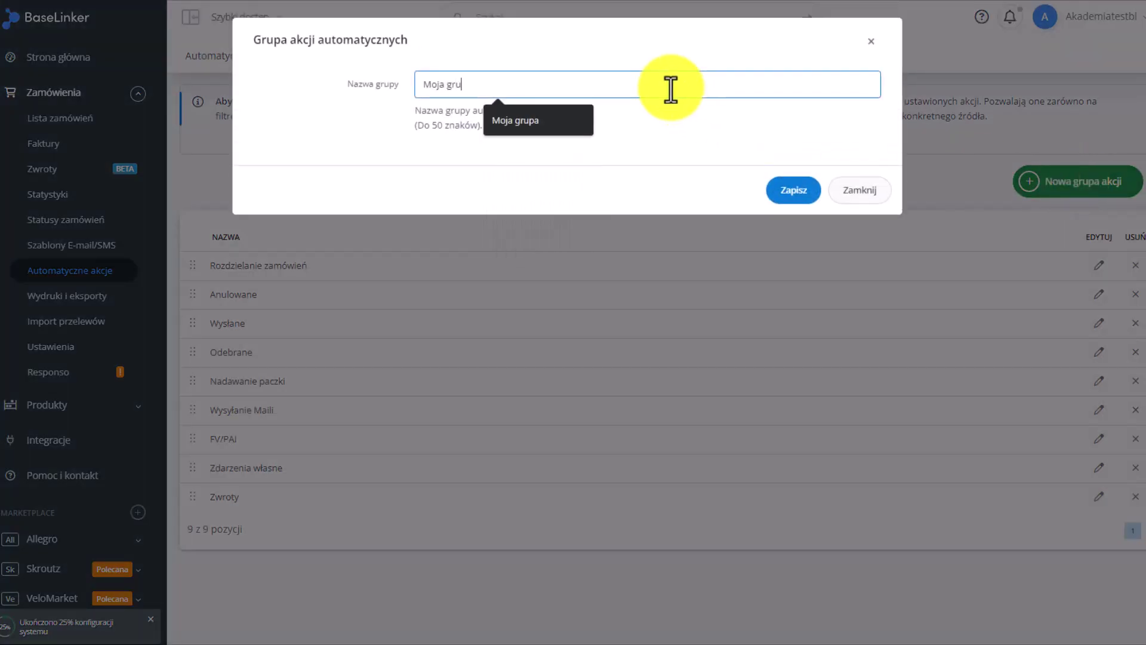
{"action": "left_click", "coordinate": [782, 191]}
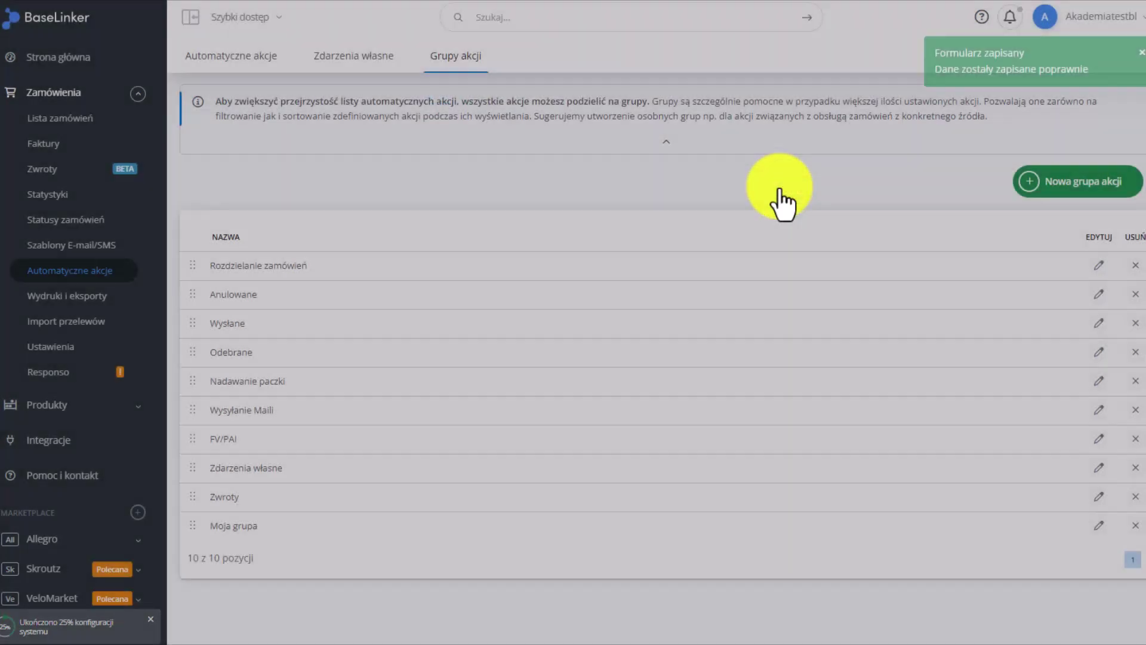
- Add an automatic action for the event "Zmieniono status przesyłki u kuriera" with the courier shipment status condition "W drodze"
{"action": "left_click", "coordinate": [239, 58]}
{"action": "scroll", "coordinate": [1139, 259], "scroll_direction": "down", "scroll_amount": 2}
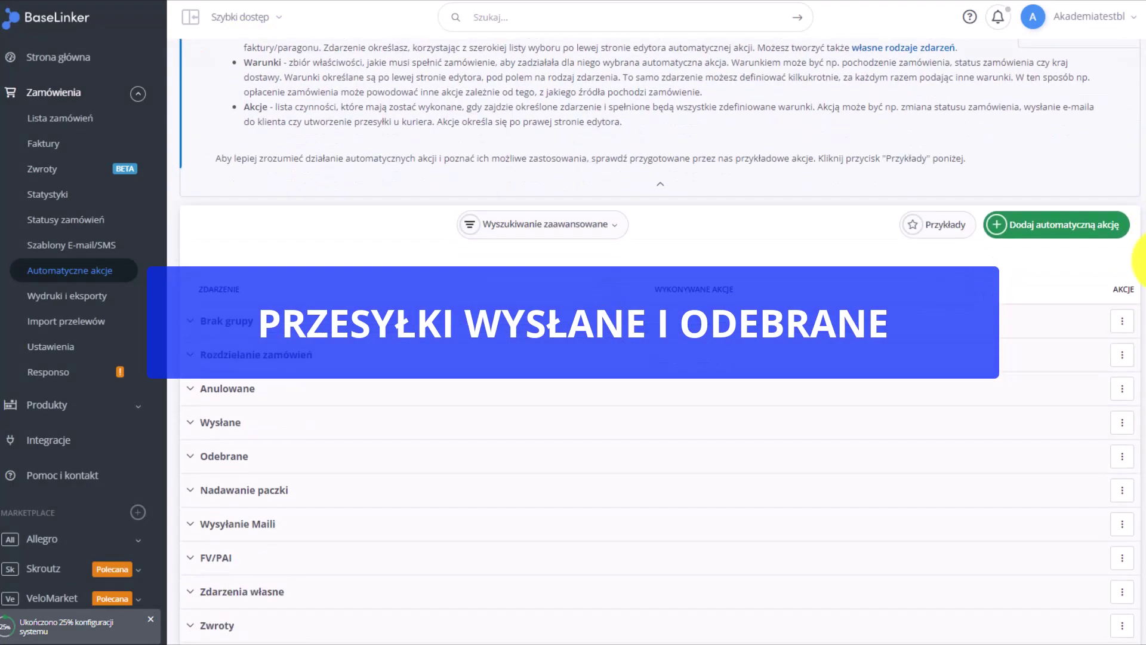
{"action": "scroll", "coordinate": [1141, 260], "scroll_direction": "down", "scroll_amount": 2}
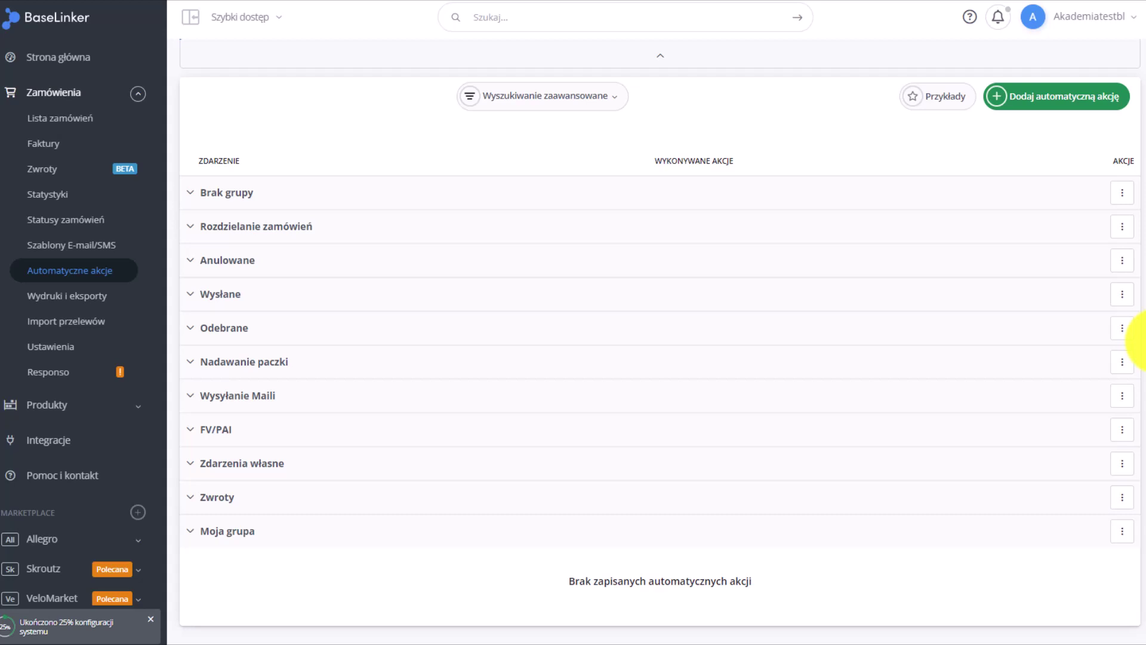
{"action": "left_click", "coordinate": [1073, 100]}
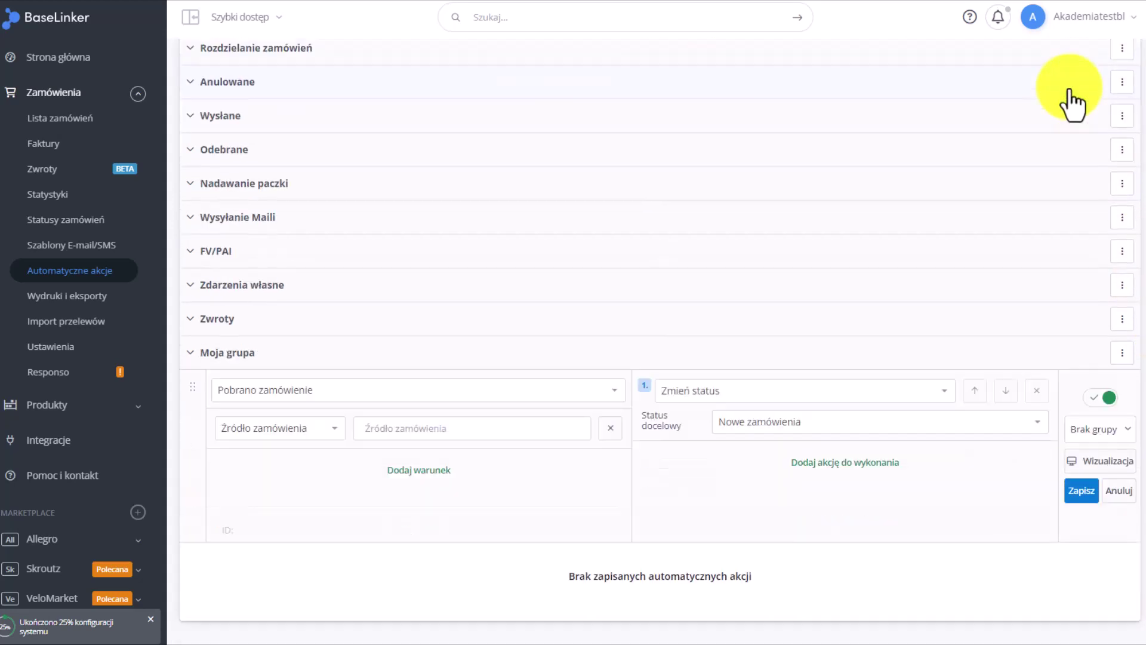
{"action": "left_click", "coordinate": [614, 390]}
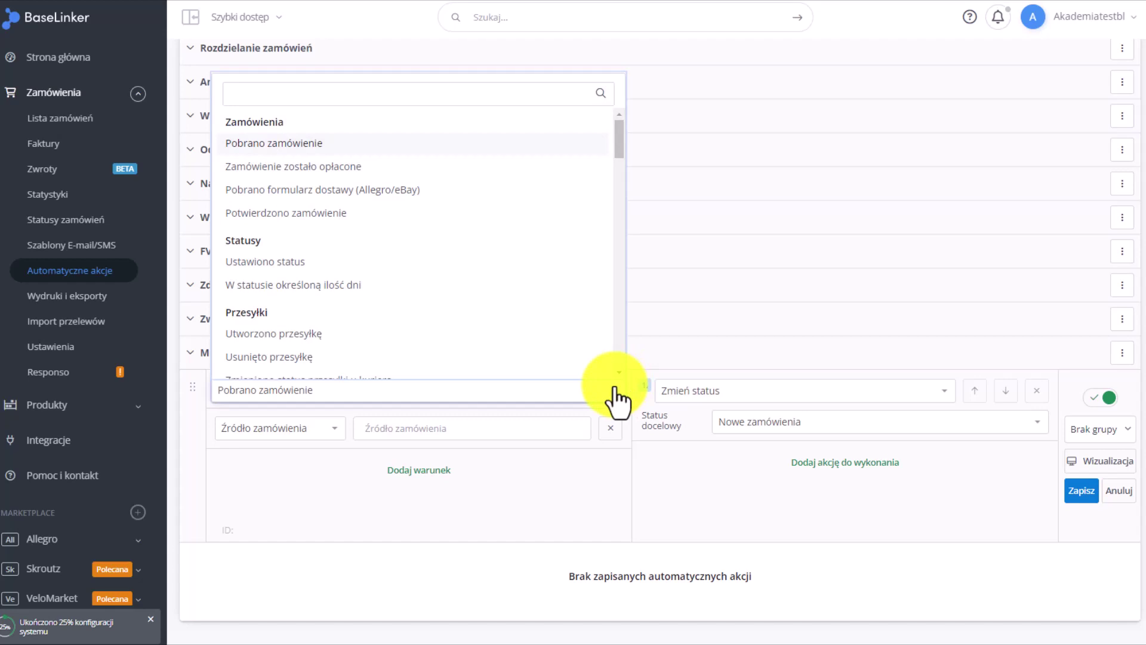
{"action": "type", "text": "u kur"}
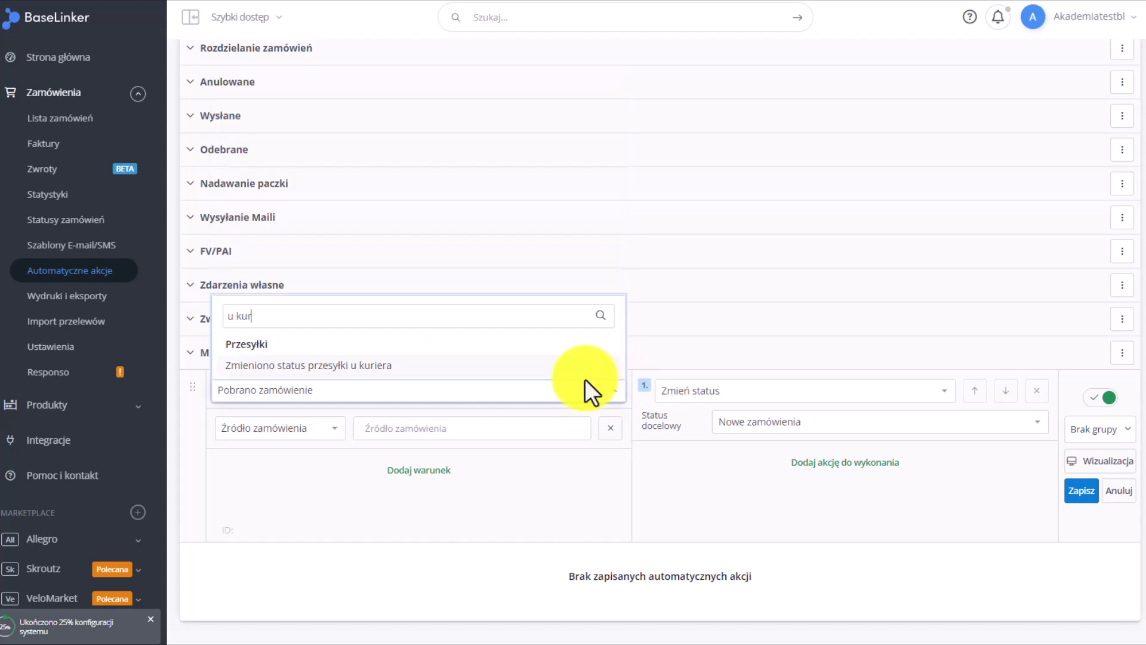
{"action": "left_click", "coordinate": [576, 365]}
{"action": "left_click", "coordinate": [536, 434]}
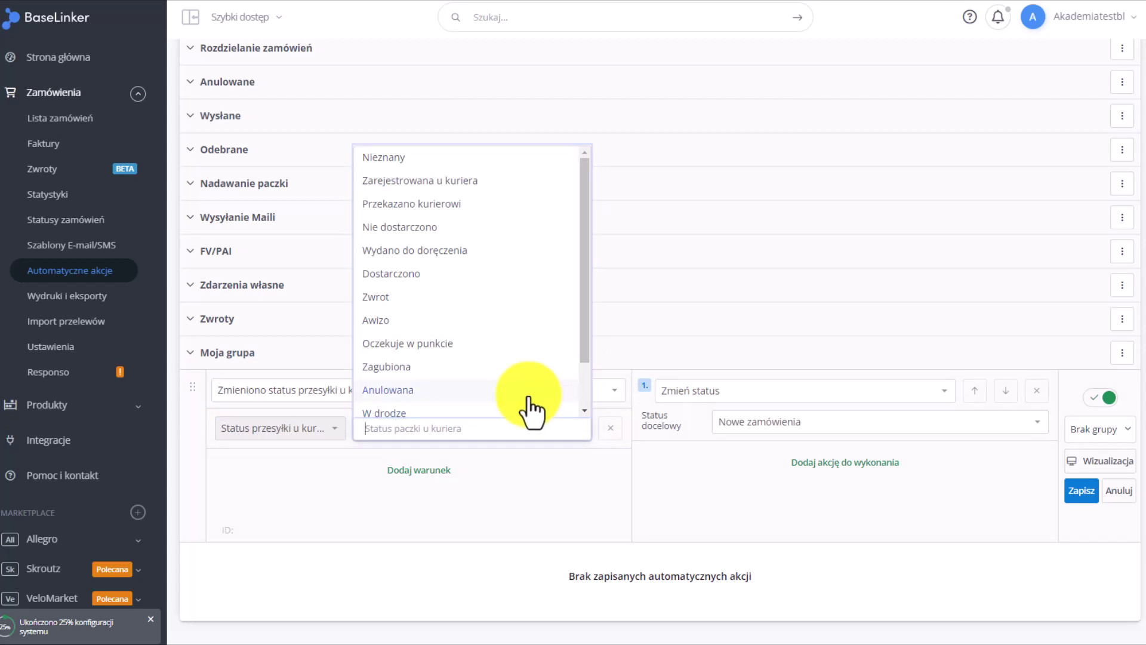
{"action": "scroll", "coordinate": [574, 353], "scroll_direction": "down", "scroll_amount": 2}
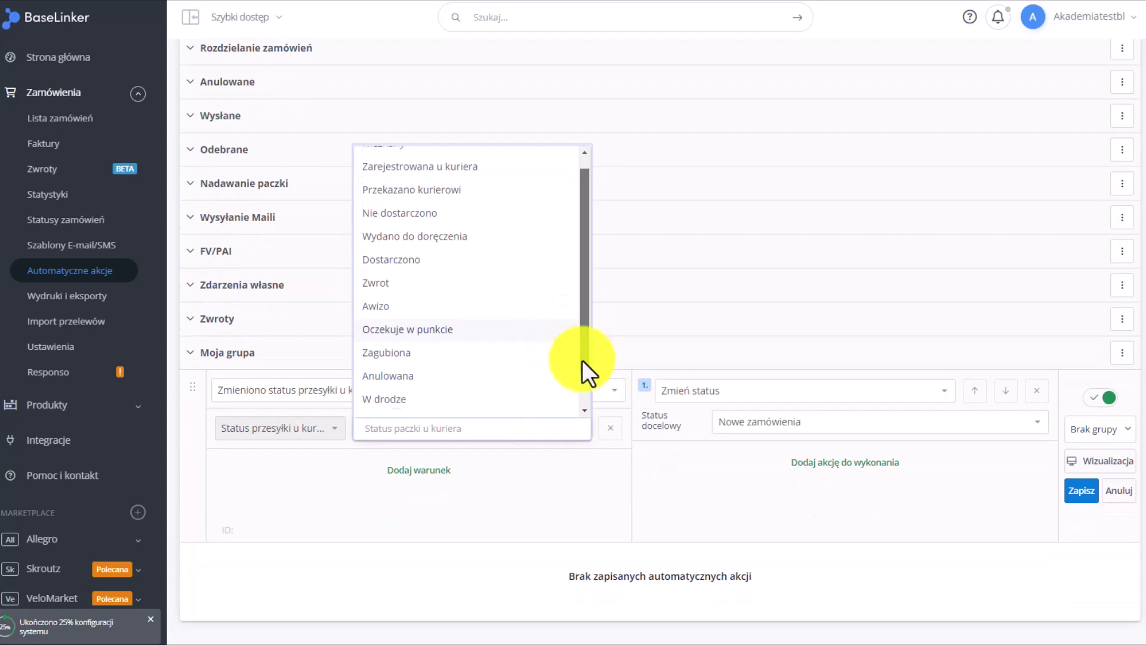
{"action": "left_click", "coordinate": [393, 358]}
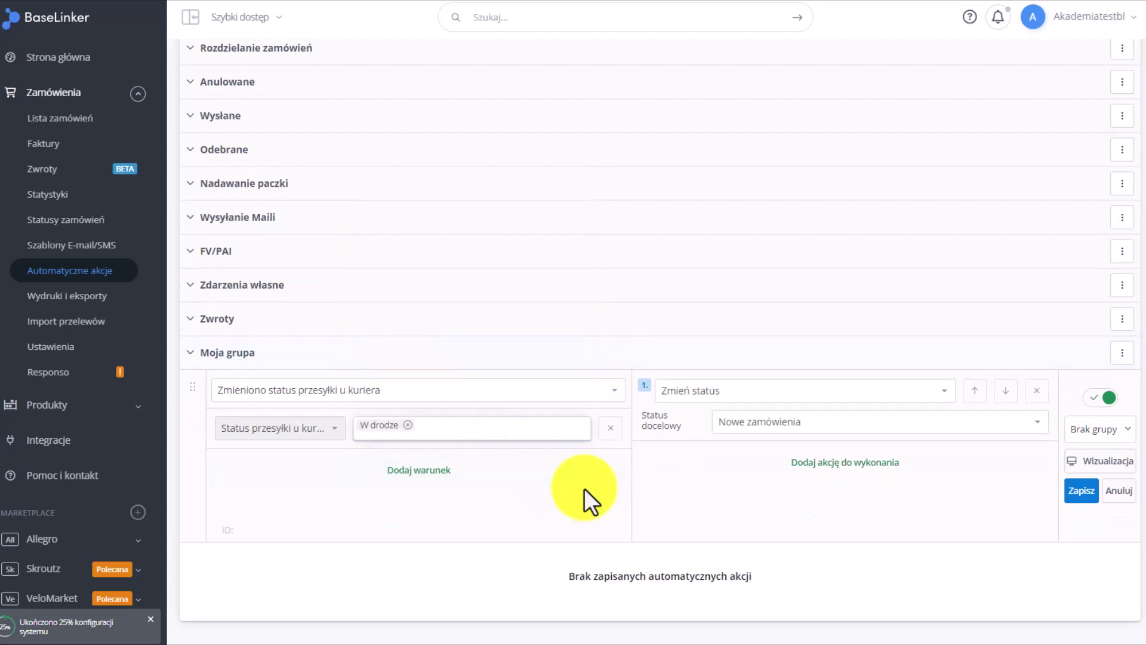
- Set the action's target status to "Wysłane", assign it to the "Wysłane" group and save it
{"action": "left_click", "coordinate": [814, 422]}
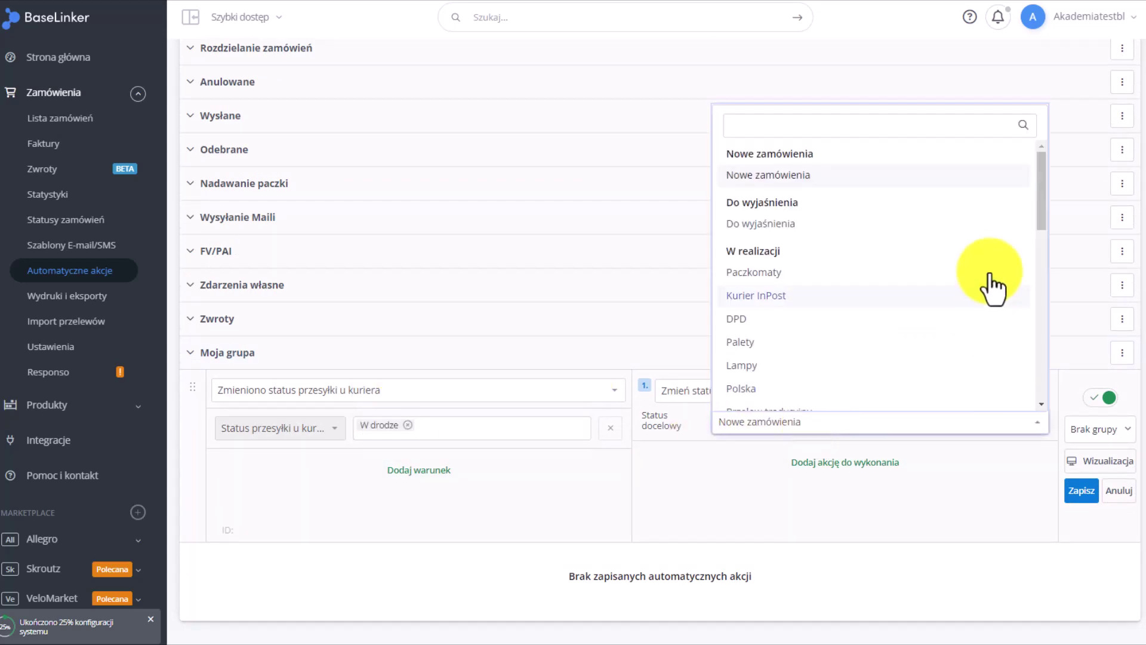
{"action": "left_click_drag", "start_coordinate": [1049, 184], "coordinate": [1043, 324]}
{"action": "left_click", "coordinate": [749, 270]}
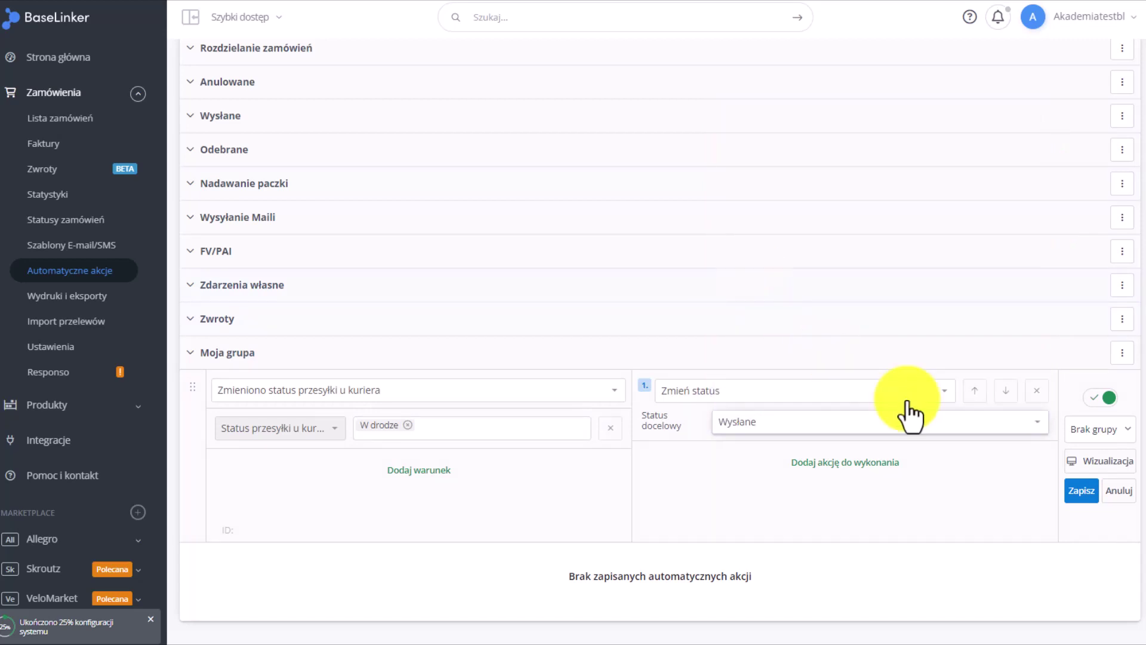
{"action": "left_click", "coordinate": [1090, 430]}
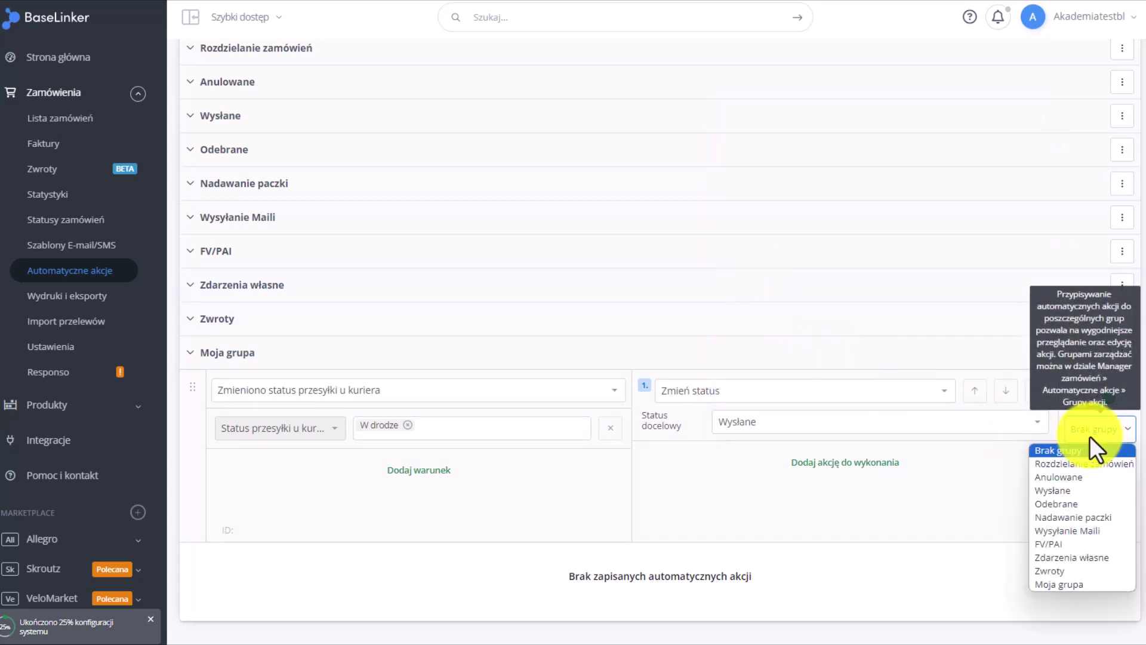
{"action": "key", "text": "Escape"}
{"action": "key", "text": "w"}
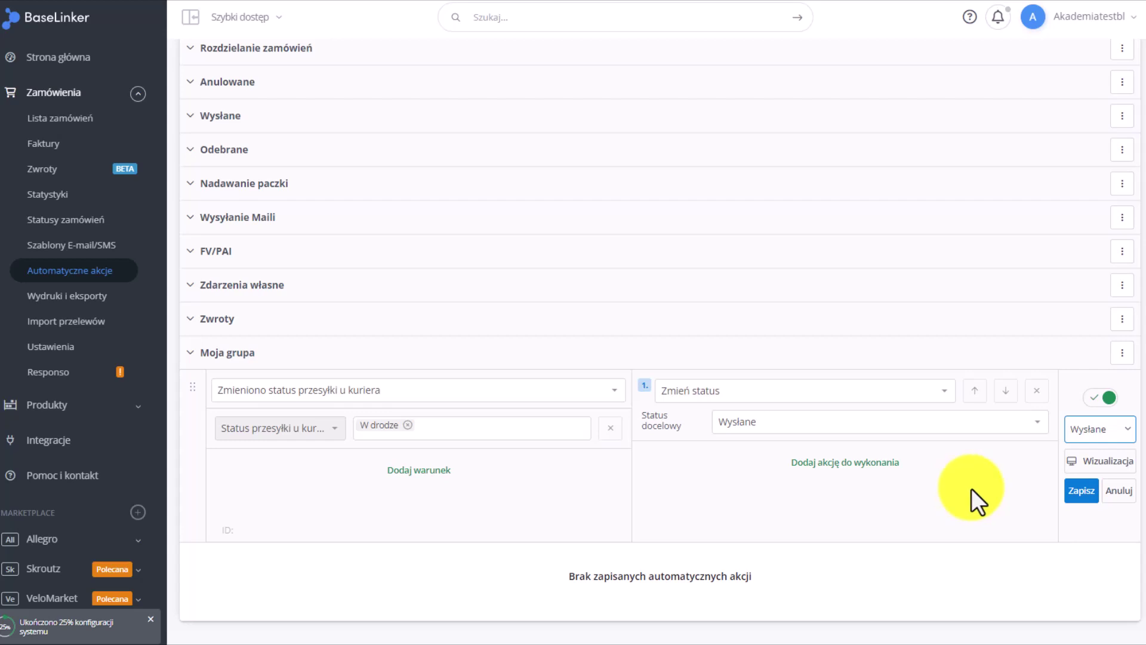
{"action": "left_click", "coordinate": [1081, 491]}
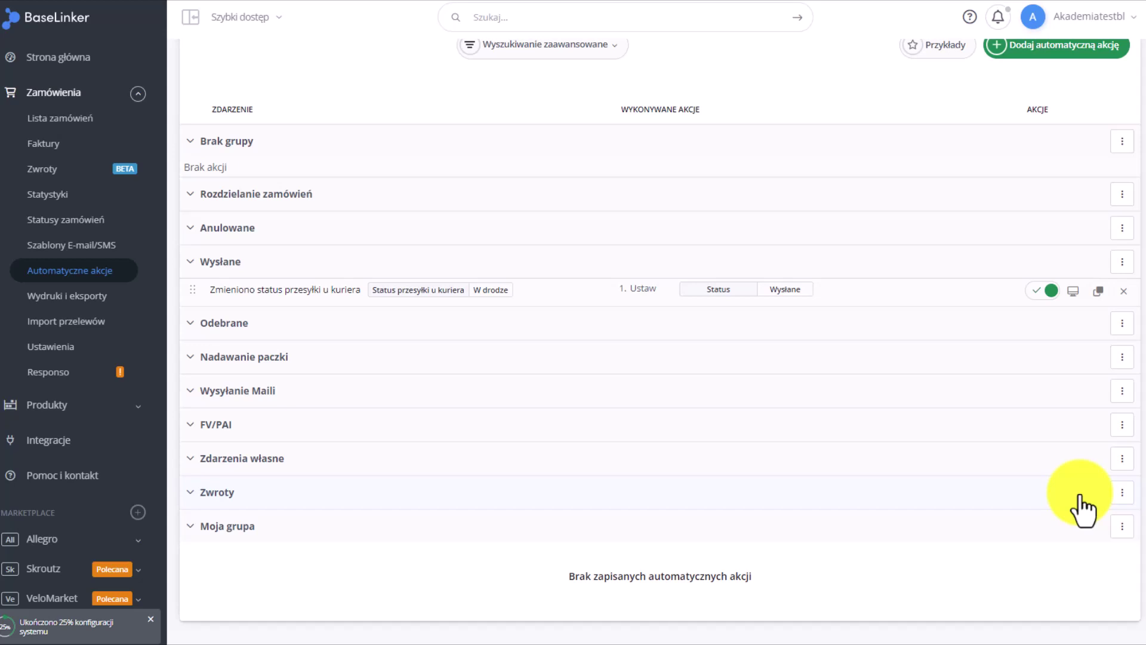
- Add another automatic action for "Zmieniono status przesyłki u kuriera" with the courier shipment status condition "Dostarczono"
{"action": "left_click", "coordinate": [1065, 57]}
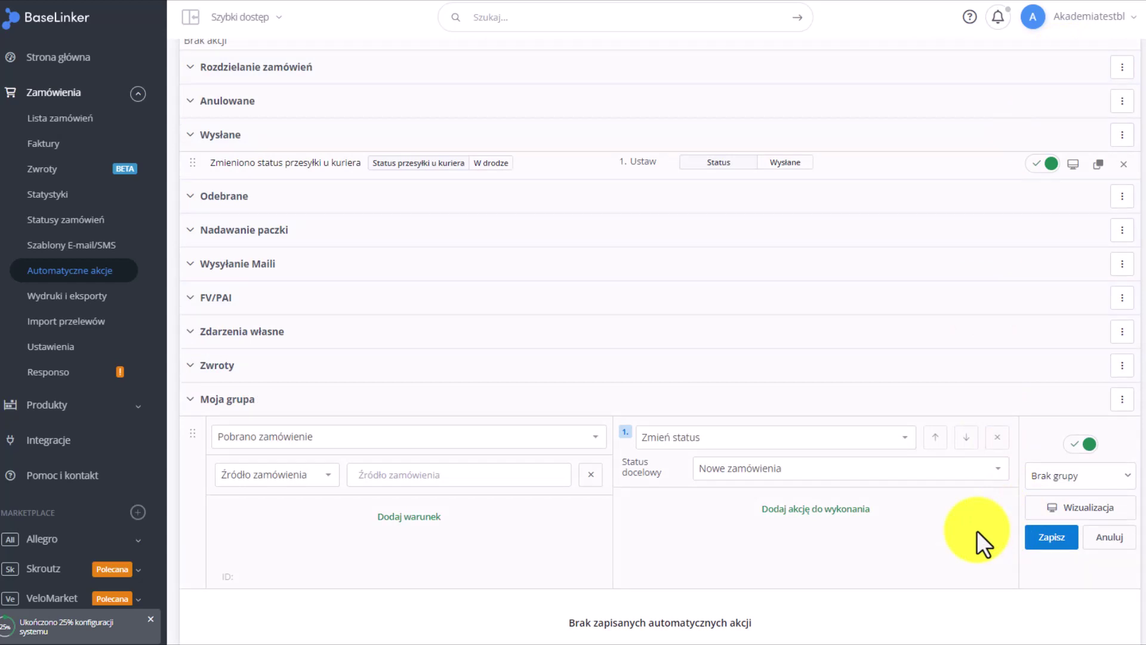
{"action": "left_click", "coordinate": [594, 436]}
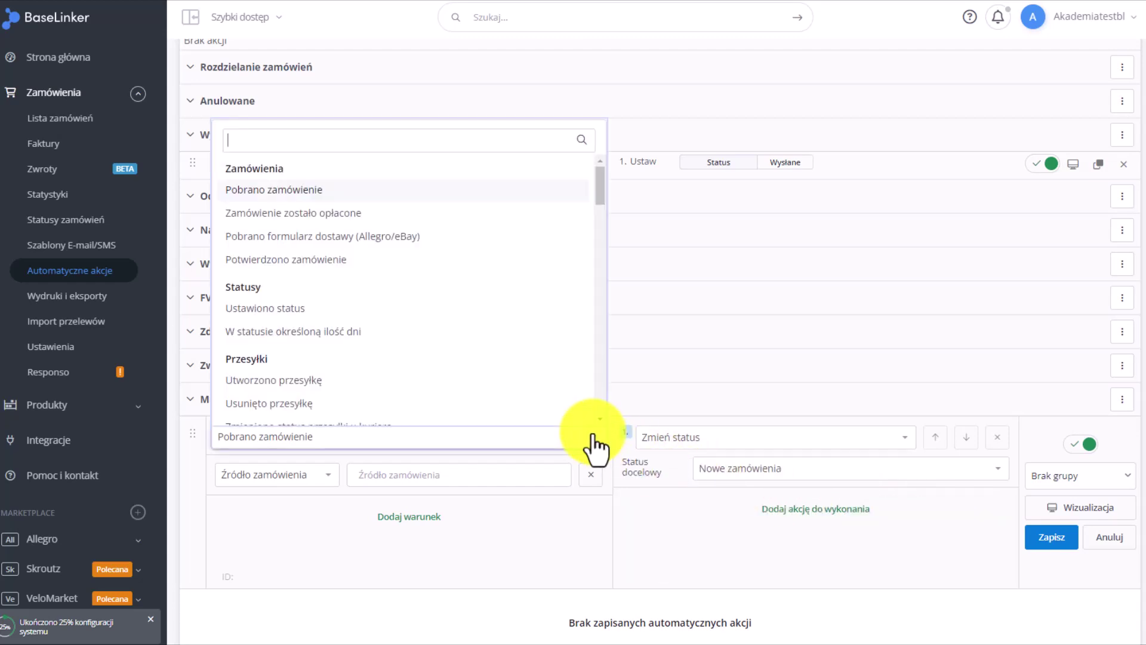
{"action": "type", "text": "u kur"}
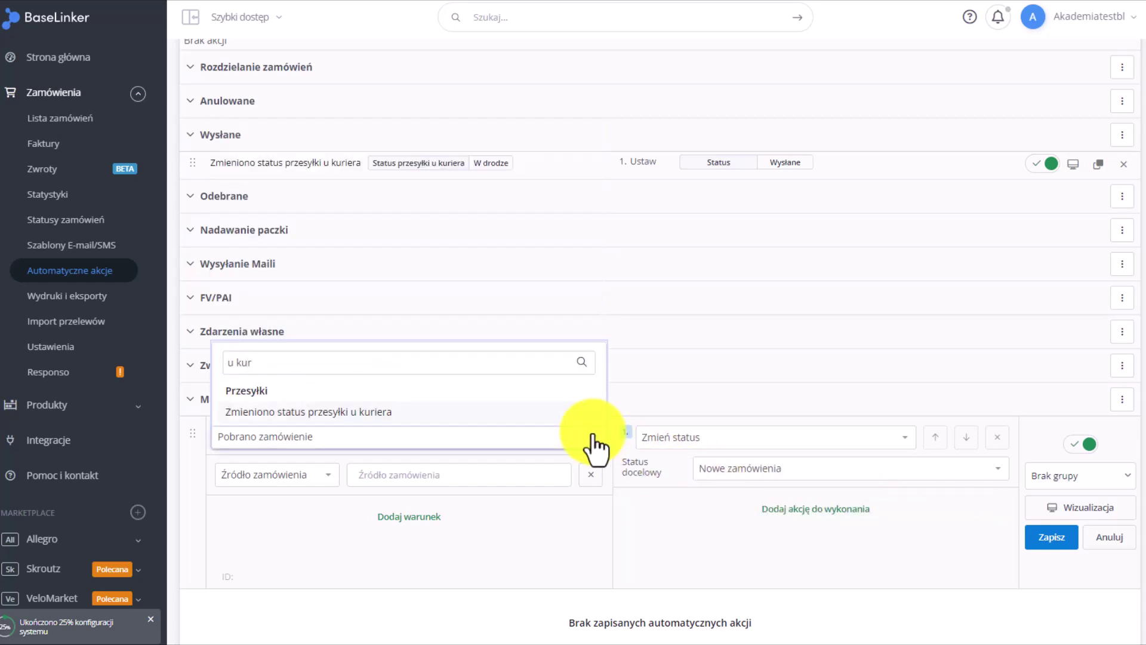
{"action": "left_click", "coordinate": [477, 412]}
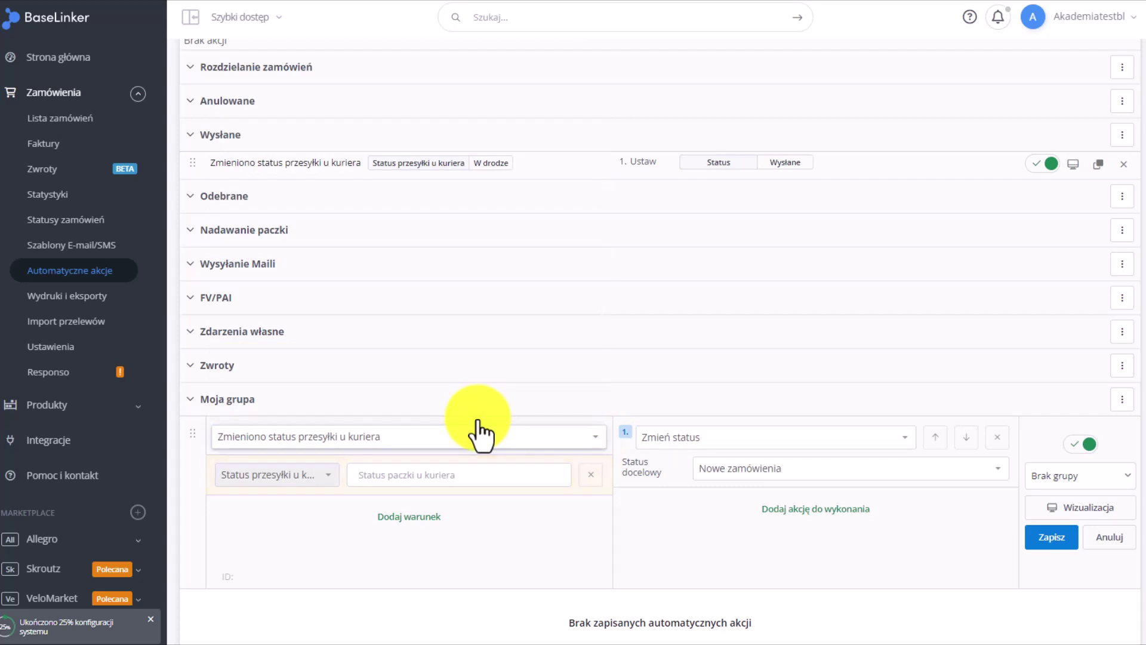
{"action": "left_click", "coordinate": [494, 474]}
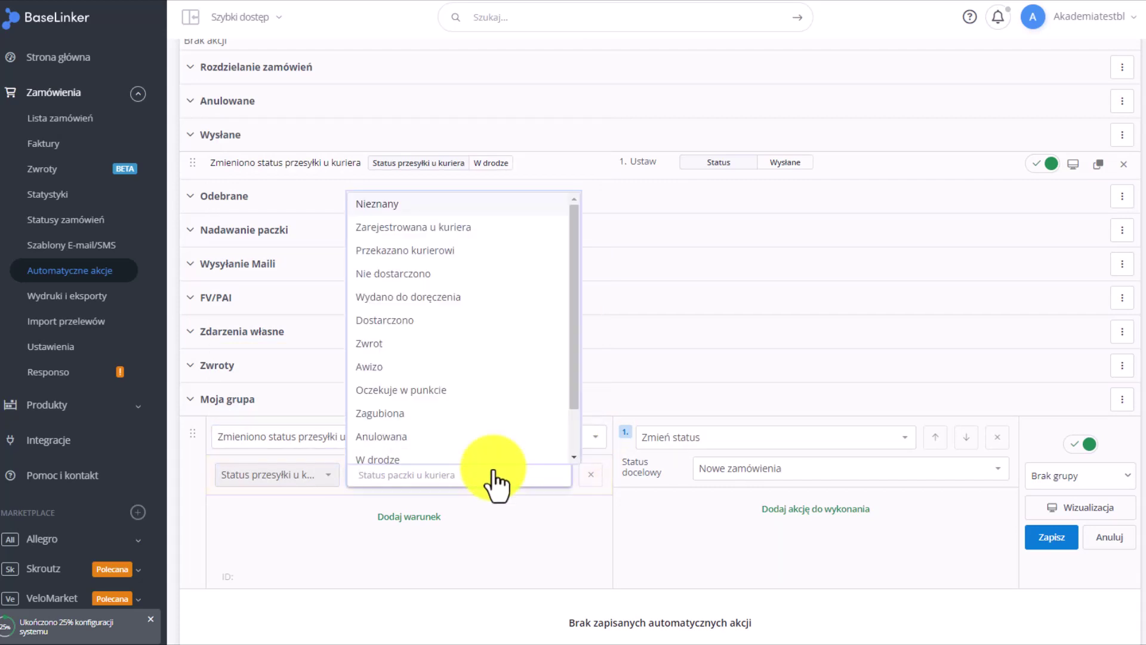
{"action": "left_click", "coordinate": [470, 323]}
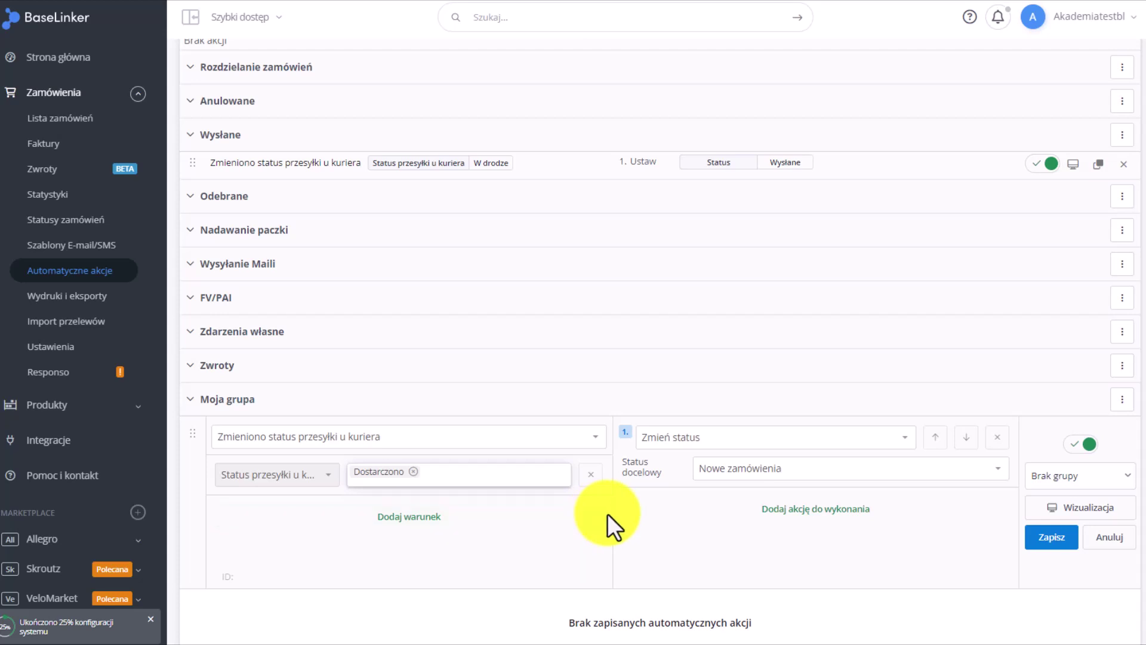
- Add a second condition to the "Dostarczono" action, requiring "Pobranie" to be "Nie"
{"action": "left_click", "coordinate": [421, 518]}
{"action": "left_click", "coordinate": [312, 516]}
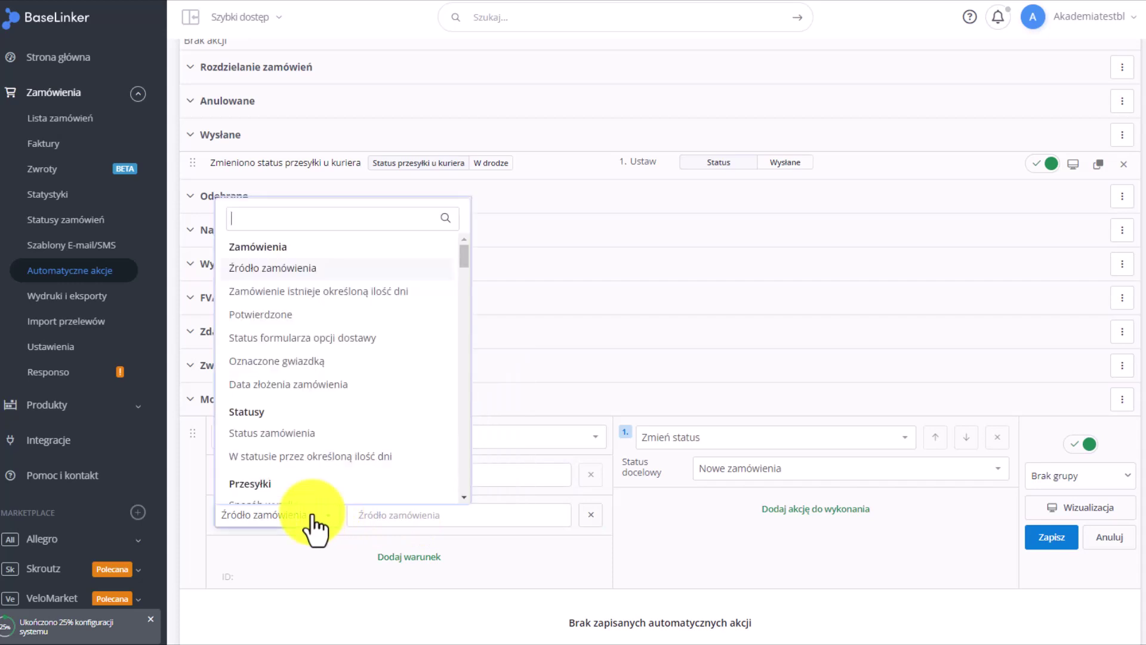
{"action": "type", "text": "pobr"}
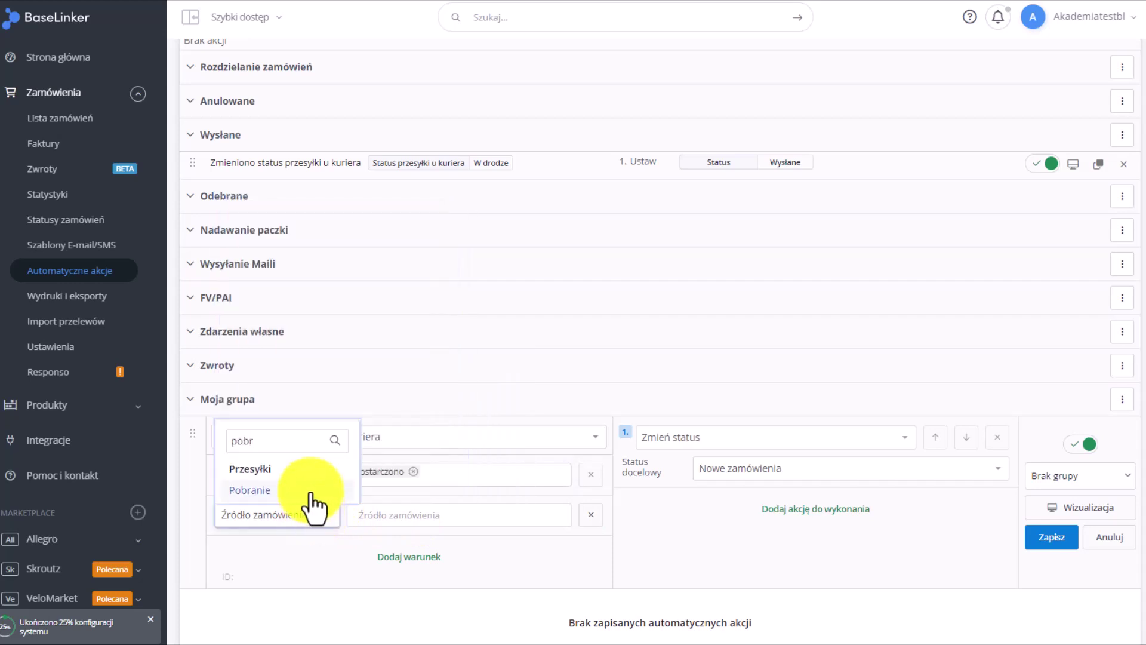
{"action": "left_click", "coordinate": [310, 488]}
{"action": "left_click", "coordinate": [425, 516]}
{"action": "left_click", "coordinate": [395, 554]}
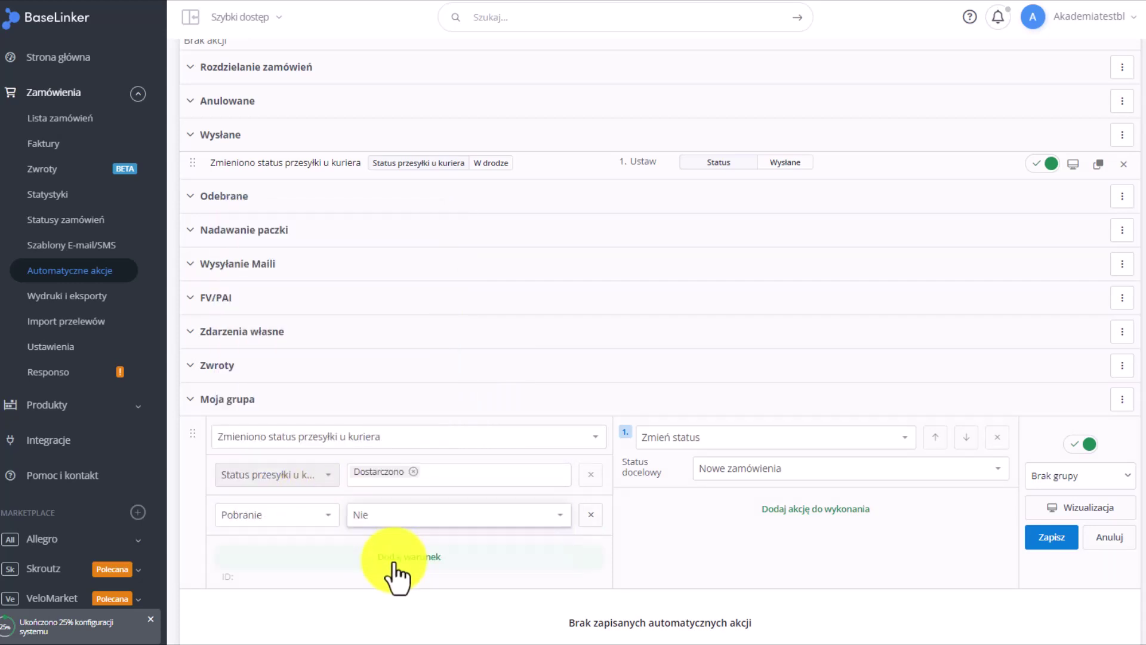
- Set the action's target status to "Odebrane - przedpłata", assign it to the "Odebrane" group and save it
{"action": "left_click", "coordinate": [794, 469]}
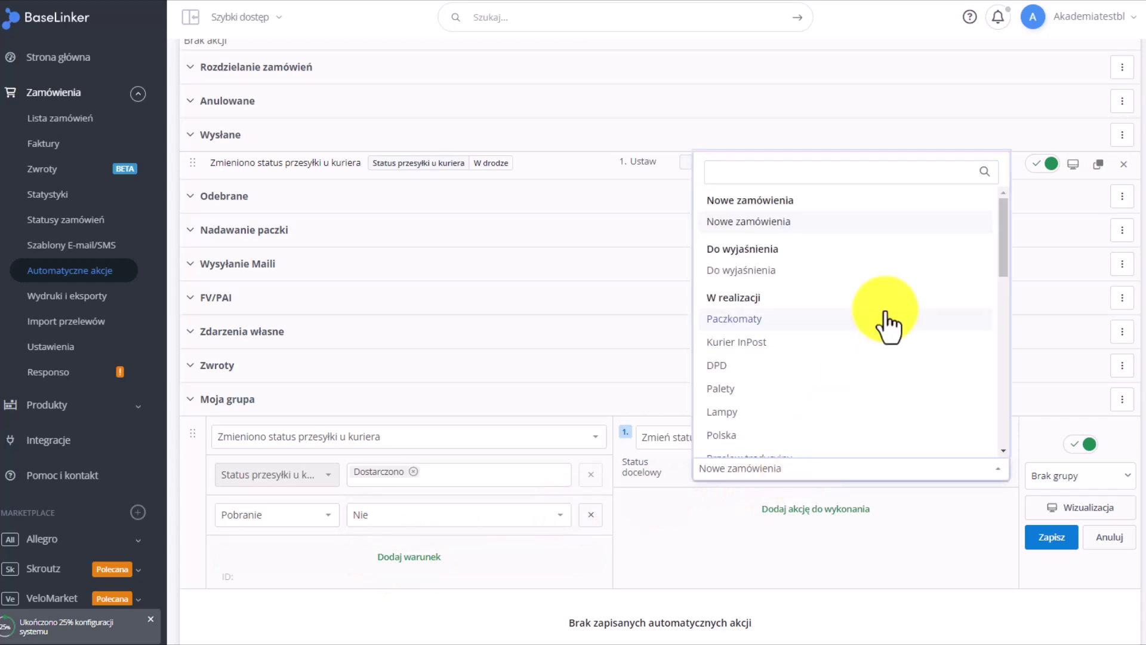
{"action": "scroll", "coordinate": [889, 323], "scroll_direction": "down", "scroll_amount": 3}
{"action": "scroll", "coordinate": [888, 325], "scroll_direction": "down", "scroll_amount": 6}
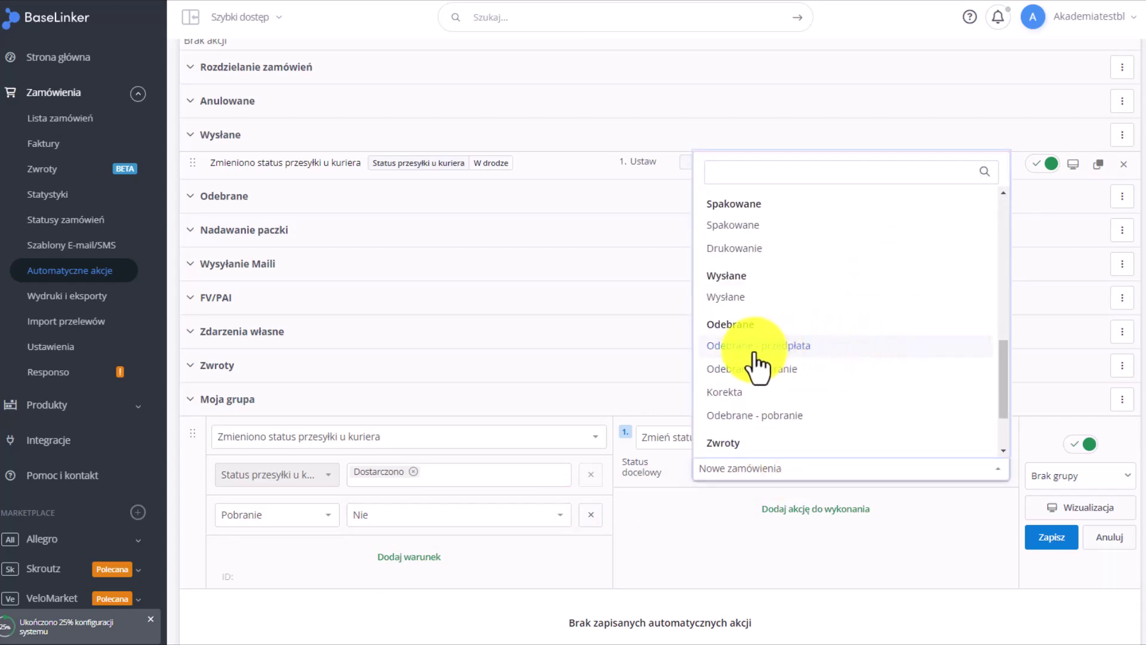
{"action": "left_click", "coordinate": [874, 364]}
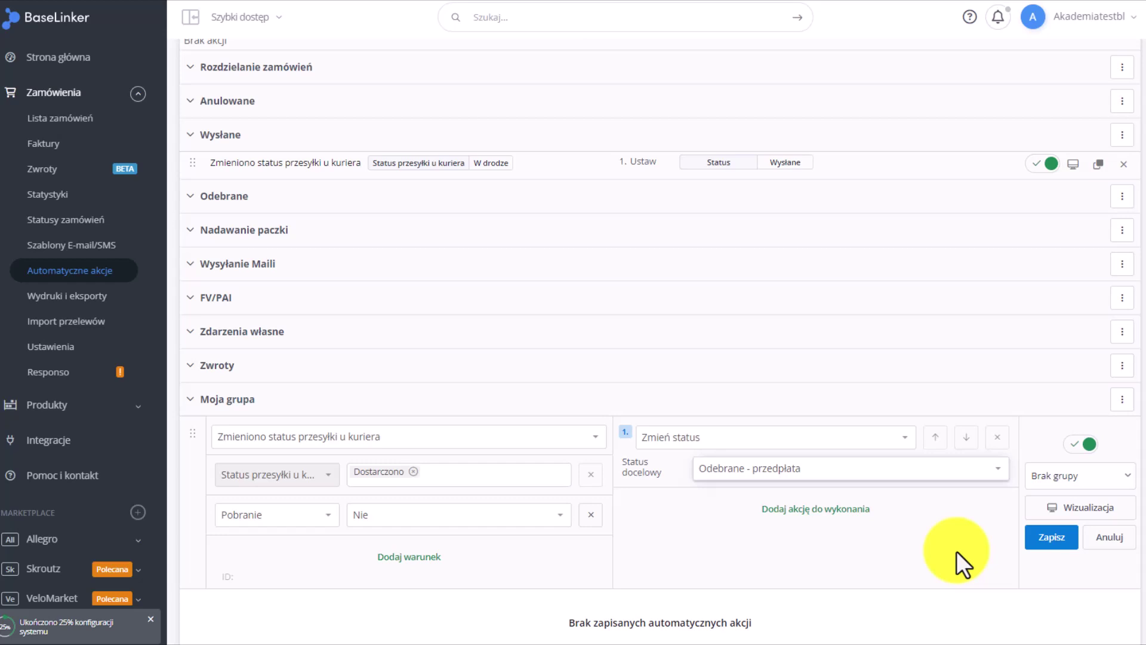
{"action": "left_click", "coordinate": [1051, 478]}
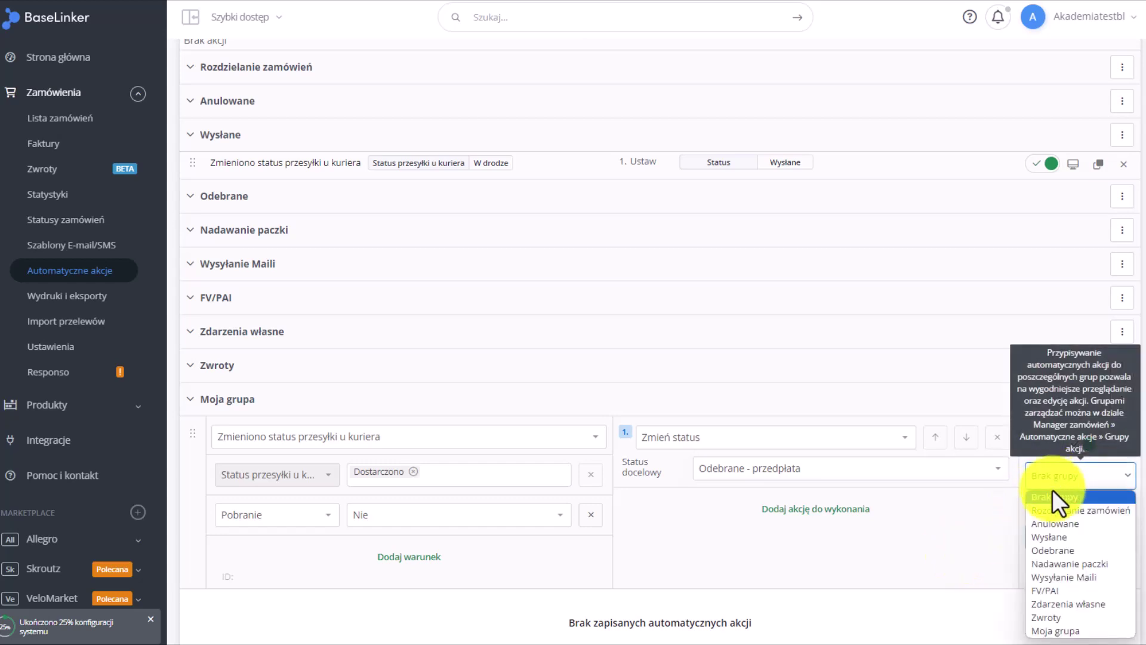
{"action": "left_click", "coordinate": [1054, 548]}
{"action": "left_click", "coordinate": [1055, 548]}
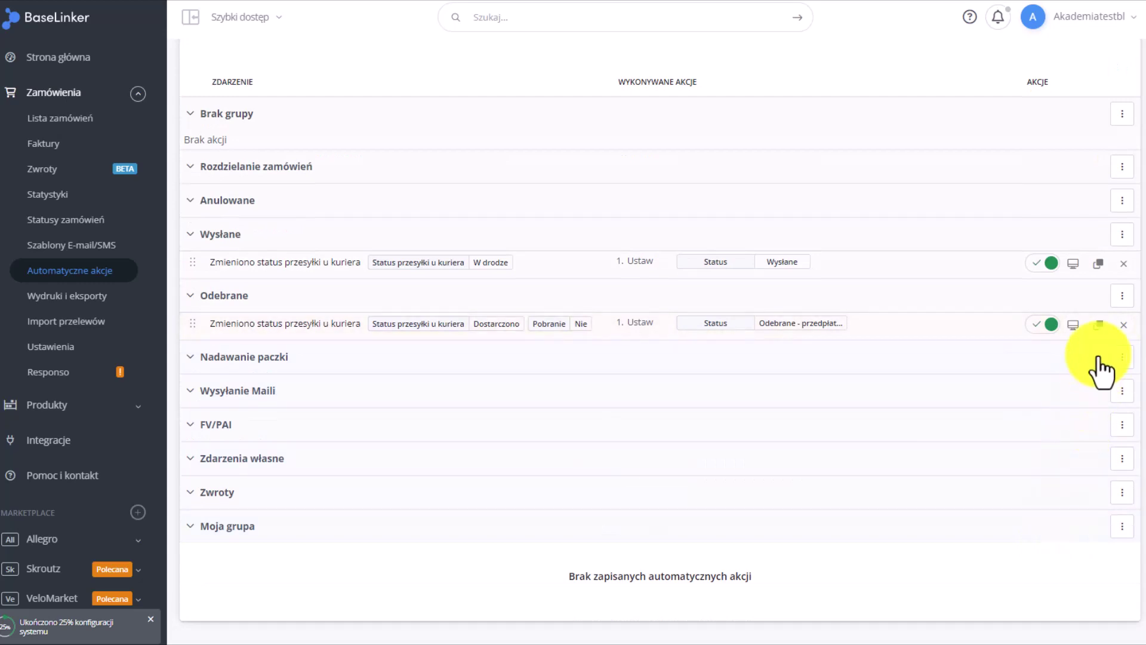
- Duplicate the "Dostarczono" action in the "Odebrane" group and set the copy's "Pobranie" condition to "Tak"
{"action": "left_click", "coordinate": [1098, 327]}
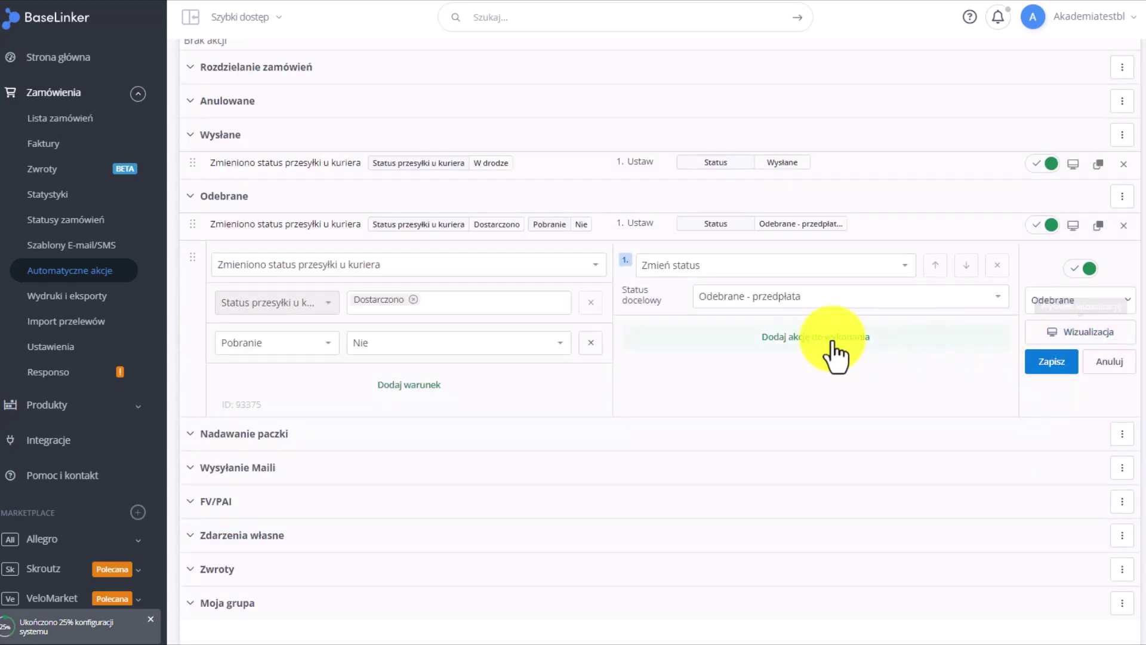
{"action": "left_click", "coordinate": [517, 344]}
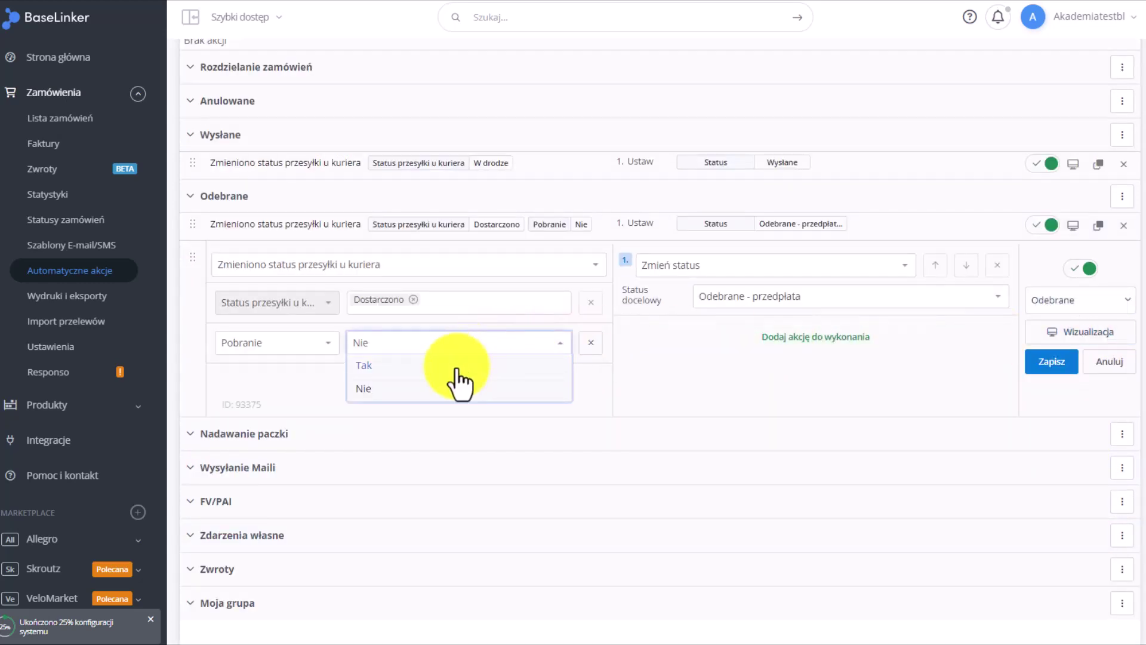
{"action": "left_click", "coordinate": [457, 365]}
- Set the duplicated action's target status to "Odebrane pobranie" and save it
{"action": "left_click", "coordinate": [815, 299]}
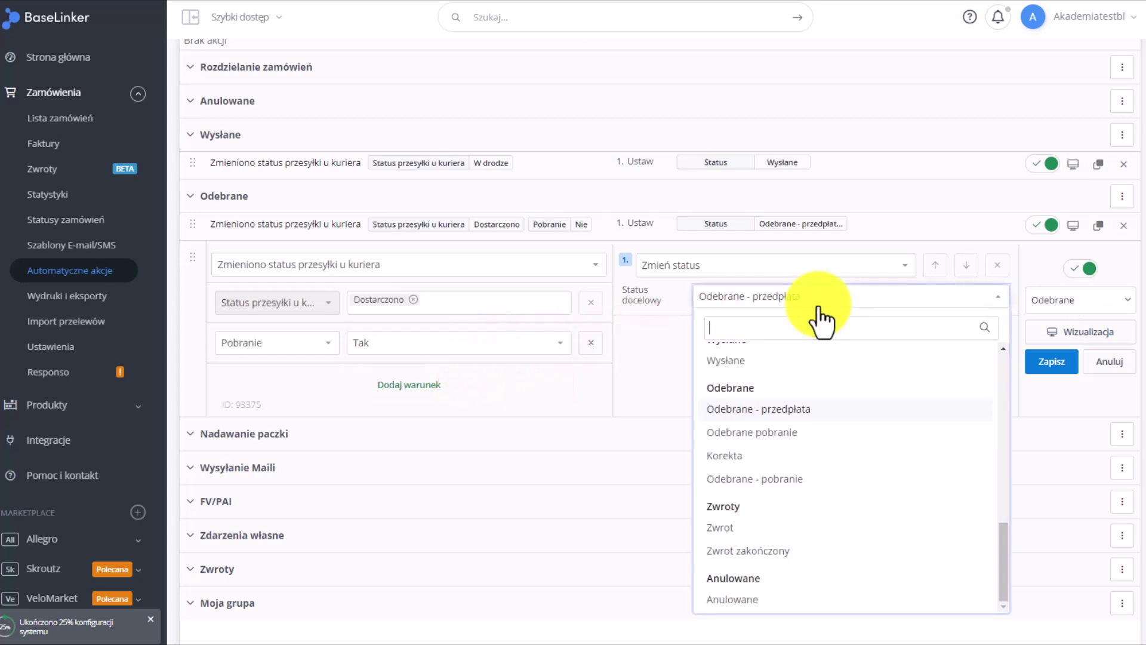
{"action": "left_click", "coordinate": [803, 435]}
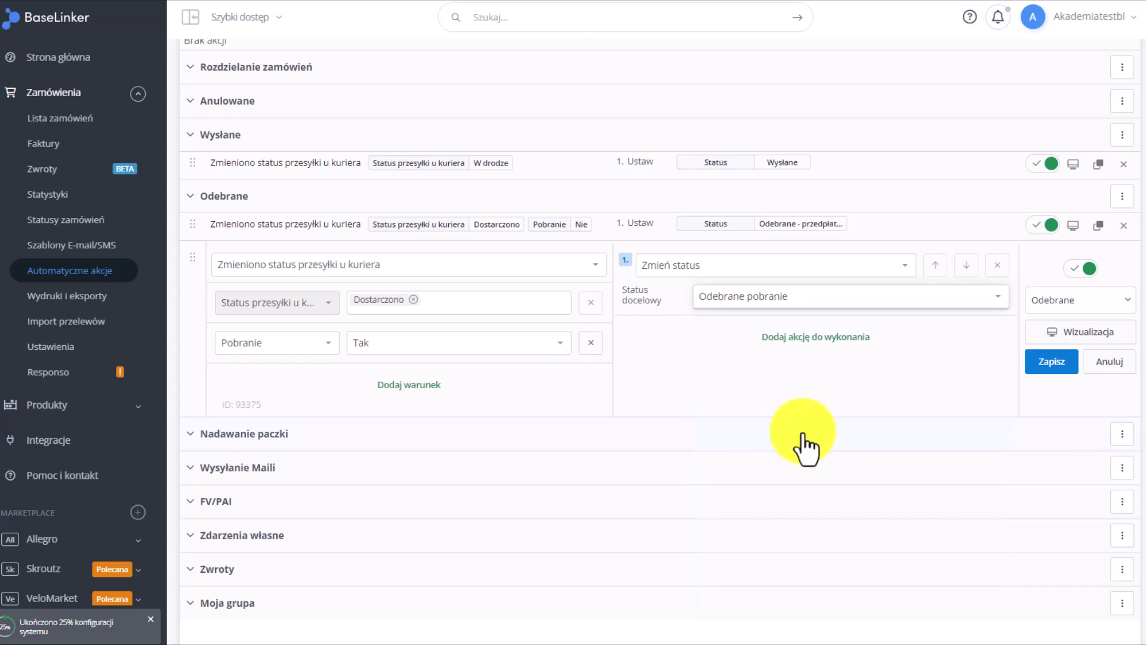
{"action": "left_click", "coordinate": [1050, 362]}
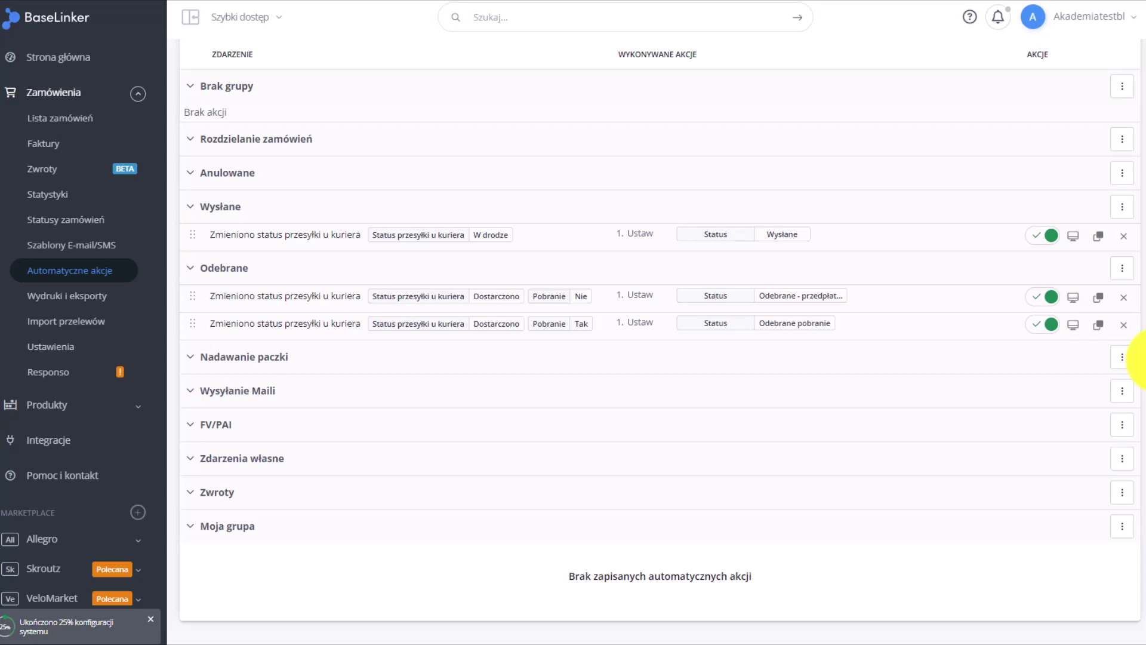
- Add an automatic action for "Zmieniono status przesyłki u kuriera" with the courier shipment status condition "Zwrot"
{"action": "scroll", "coordinate": [1137, 358], "scroll_direction": "up", "scroll_amount": 3}
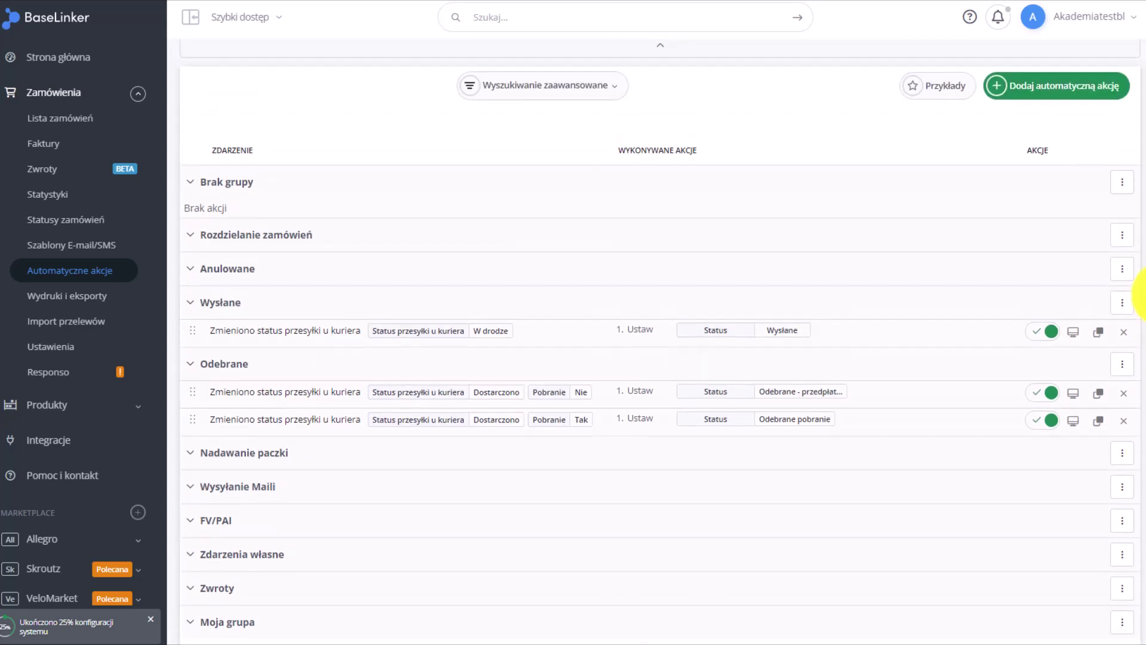
{"action": "left_click", "coordinate": [1058, 144]}
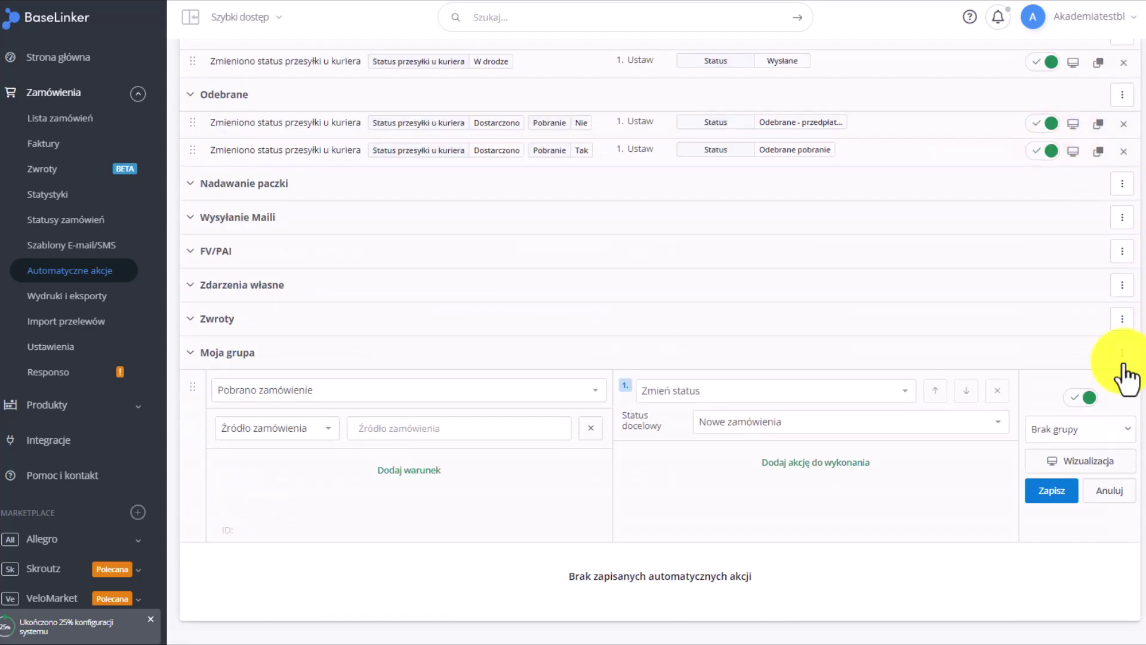
{"action": "left_click", "coordinate": [599, 393]}
{"action": "type", "text": "u kur"}
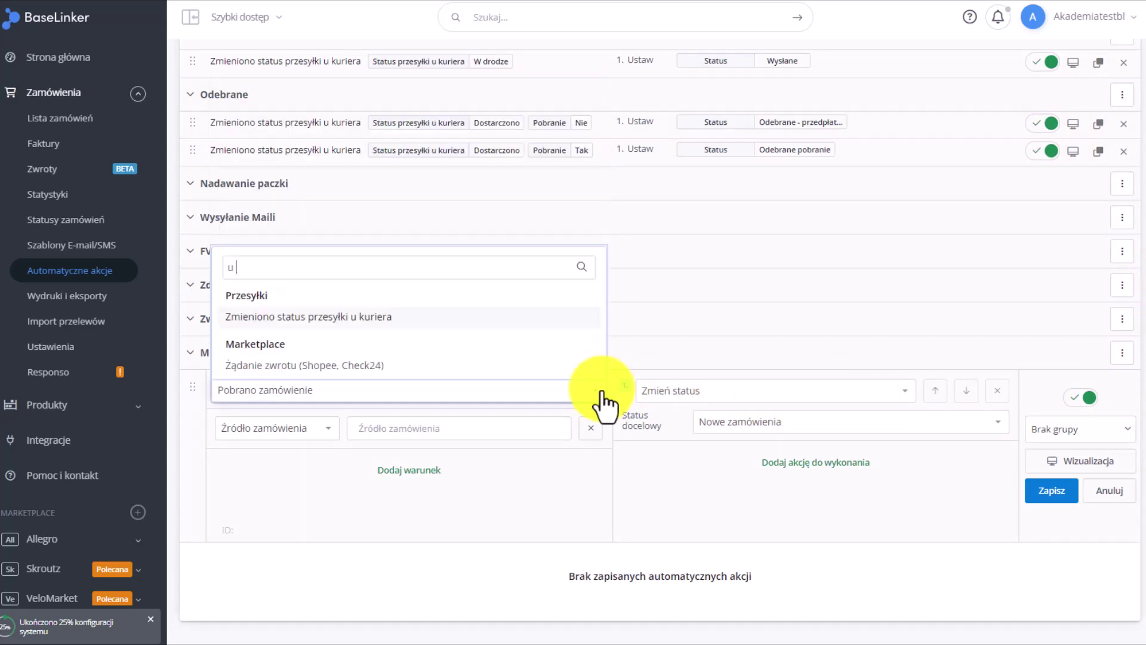
{"action": "left_click", "coordinate": [409, 365]}
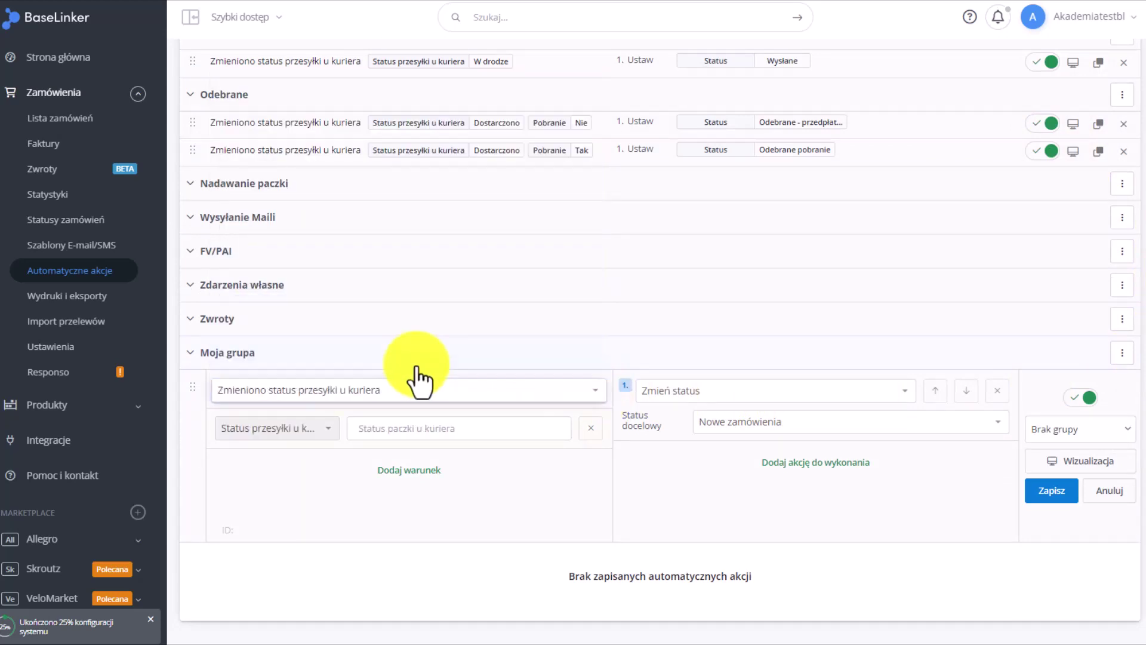
{"action": "left_click", "coordinate": [478, 428]}
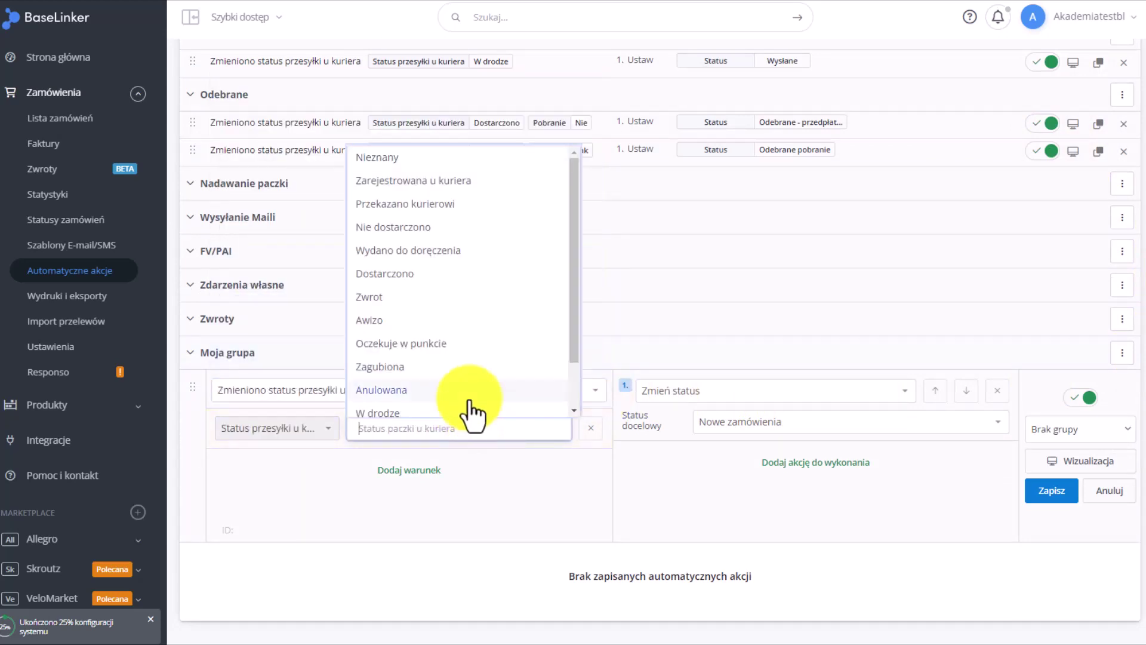
{"action": "left_click", "coordinate": [517, 298]}
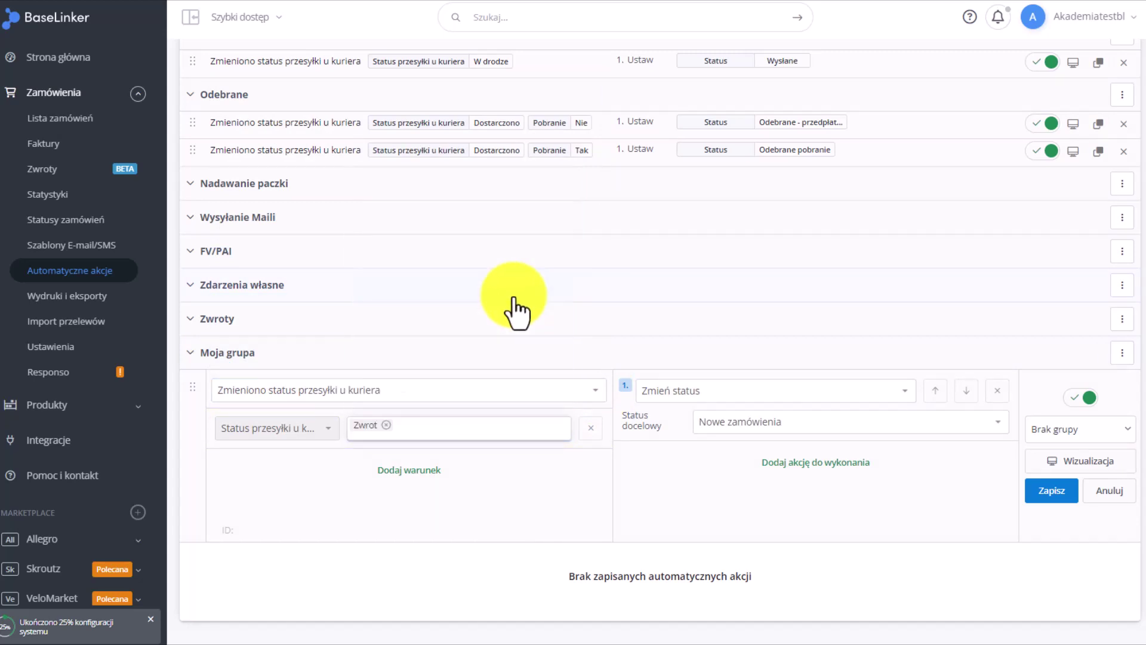
- Set the "Zwrot" action's target status to "Zwrot", assign it to the "Zwroty" group and save it
{"action": "left_click", "coordinate": [852, 426]}
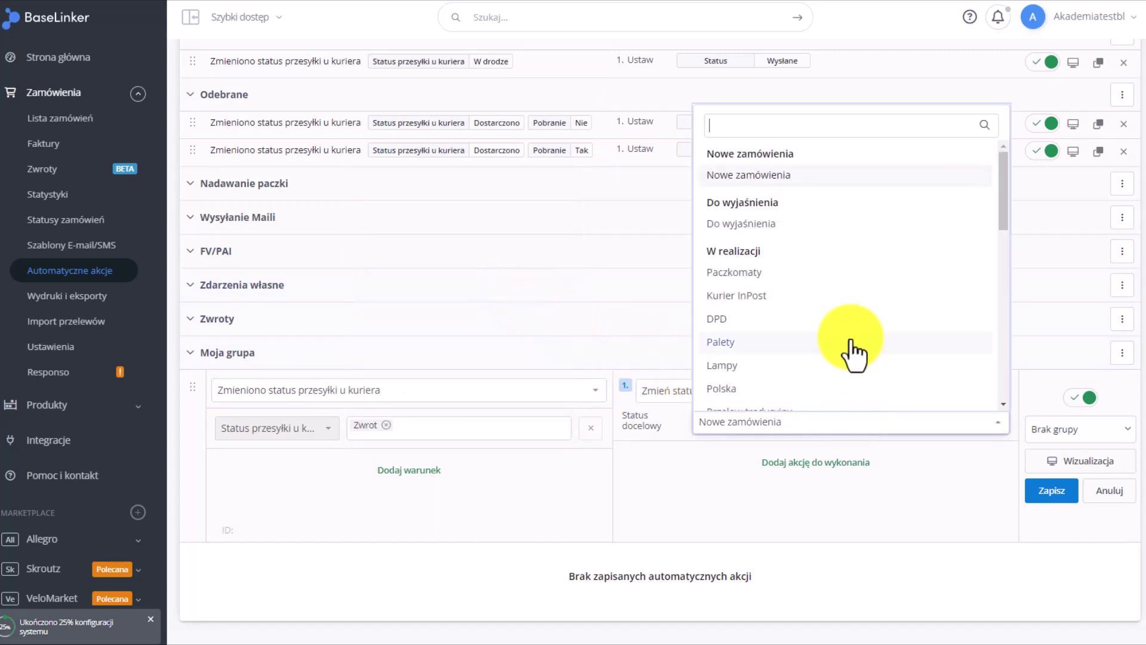
{"action": "scroll", "coordinate": [853, 352], "scroll_direction": "down", "scroll_amount": 8}
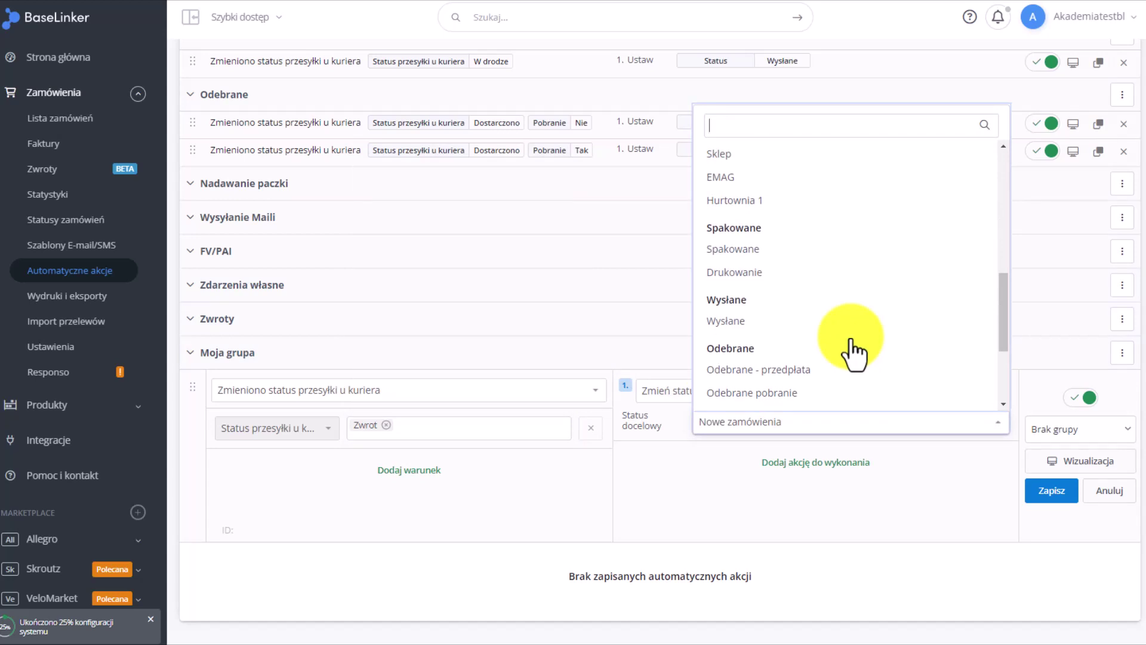
{"action": "scroll", "coordinate": [850, 343], "scroll_direction": "down", "scroll_amount": 3}
{"action": "left_click", "coordinate": [765, 349]}
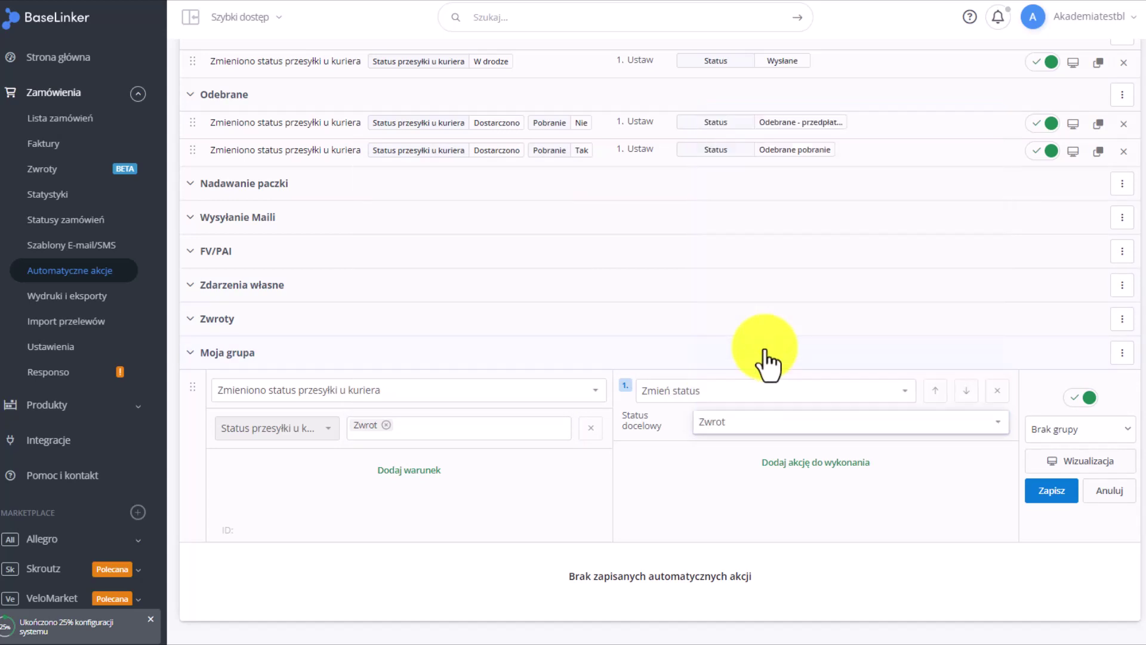
{"action": "left_click", "coordinate": [1057, 428]}
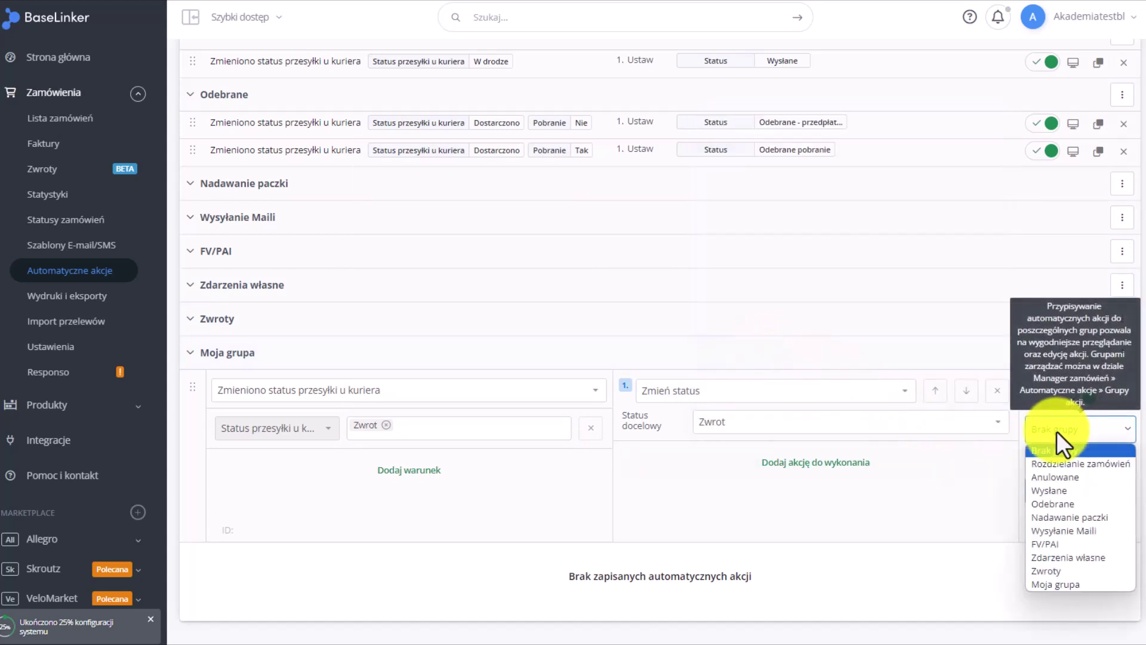
{"action": "left_click", "coordinate": [1069, 570]}
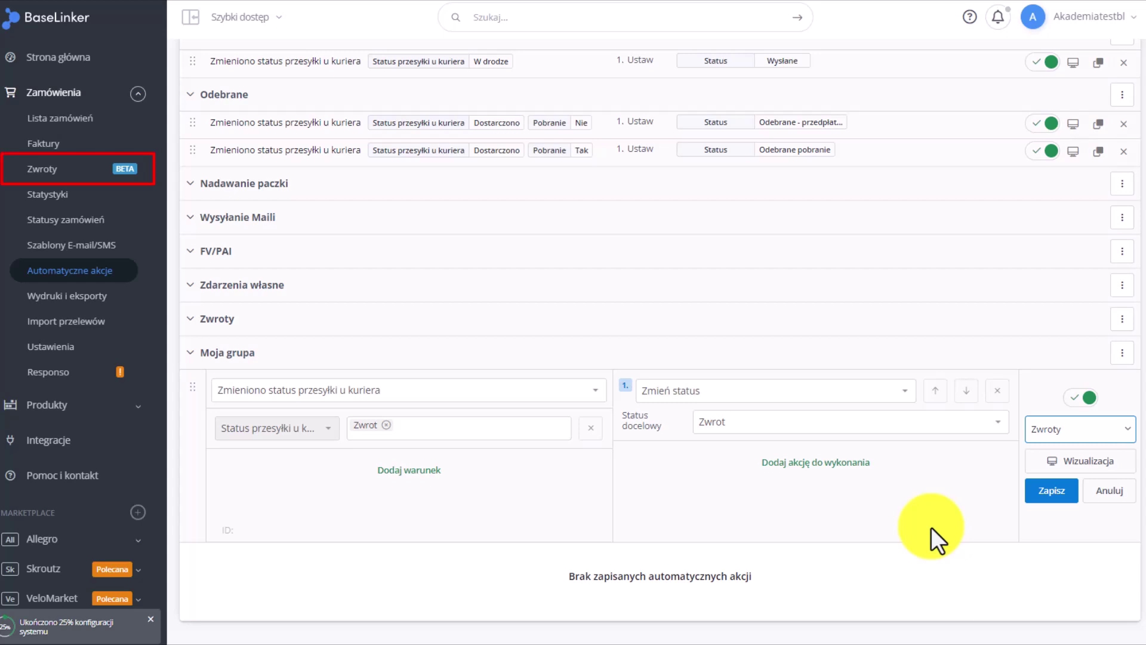
{"action": "left_click", "coordinate": [1051, 492]}
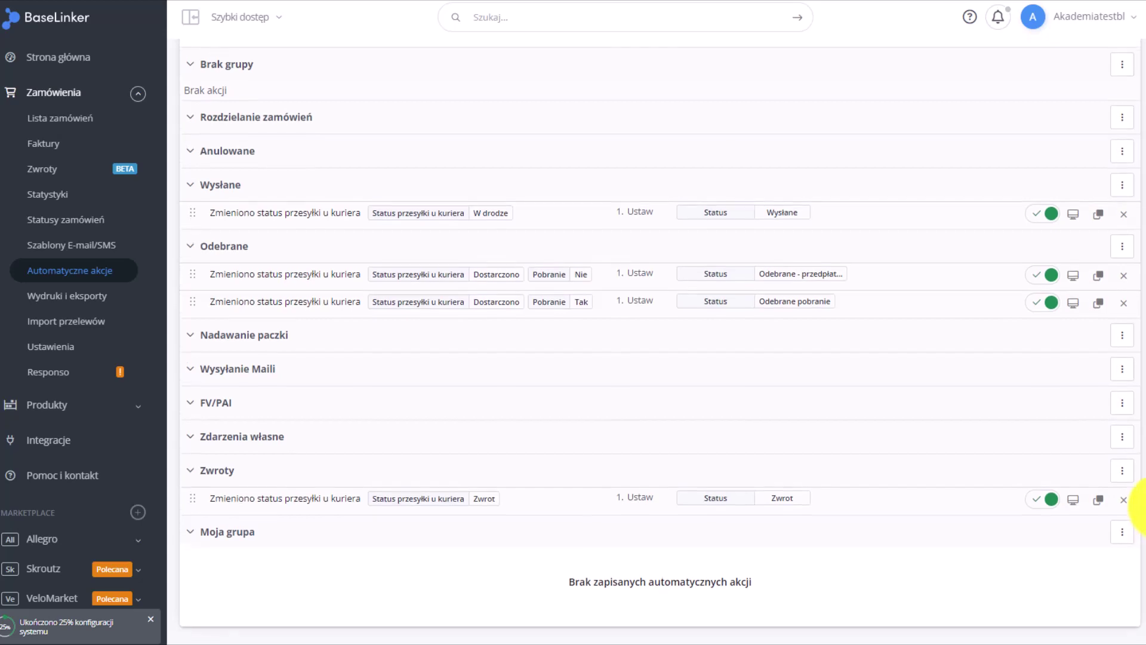
- Add another automatic action with the event "Zmieniono status przesyłki u kuriera"
{"action": "scroll", "coordinate": [1141, 511], "scroll_direction": "up", "scroll_amount": 2}
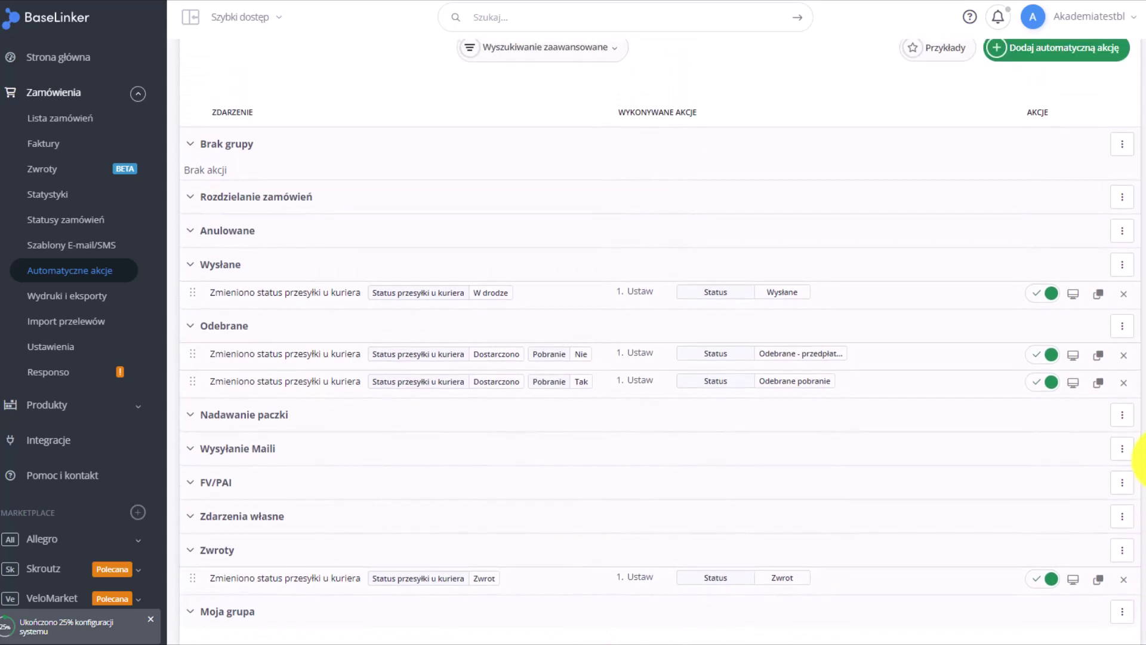
{"action": "scroll", "coordinate": [1141, 453], "scroll_direction": "up", "scroll_amount": 1}
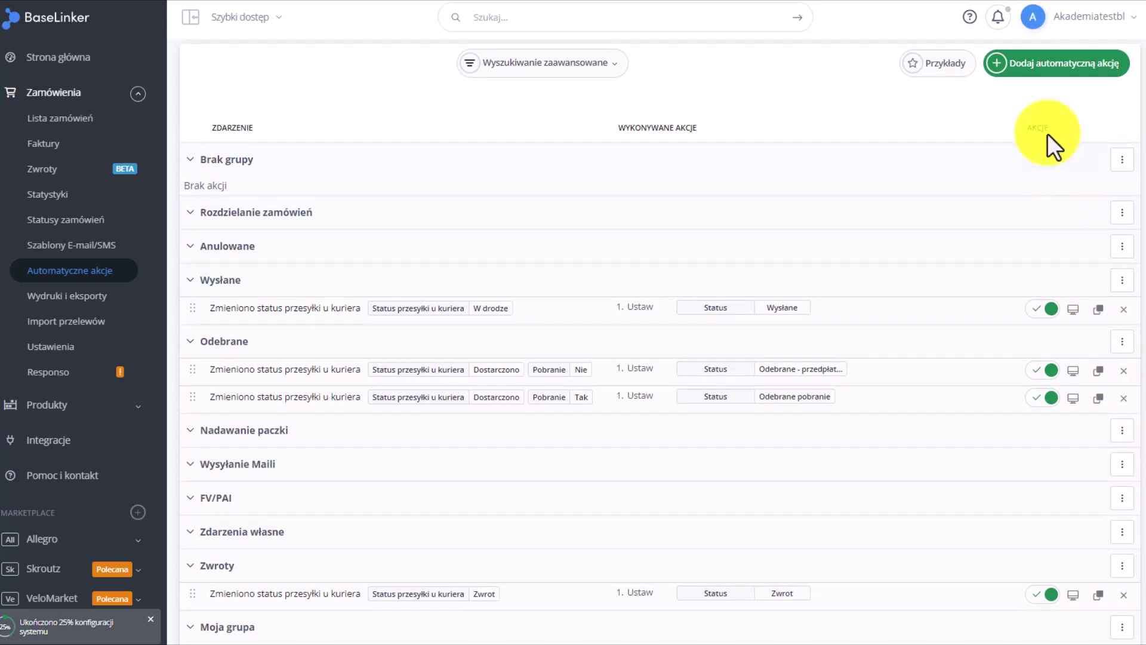
{"action": "left_click", "coordinate": [1034, 64]}
{"action": "left_click", "coordinate": [579, 391]}
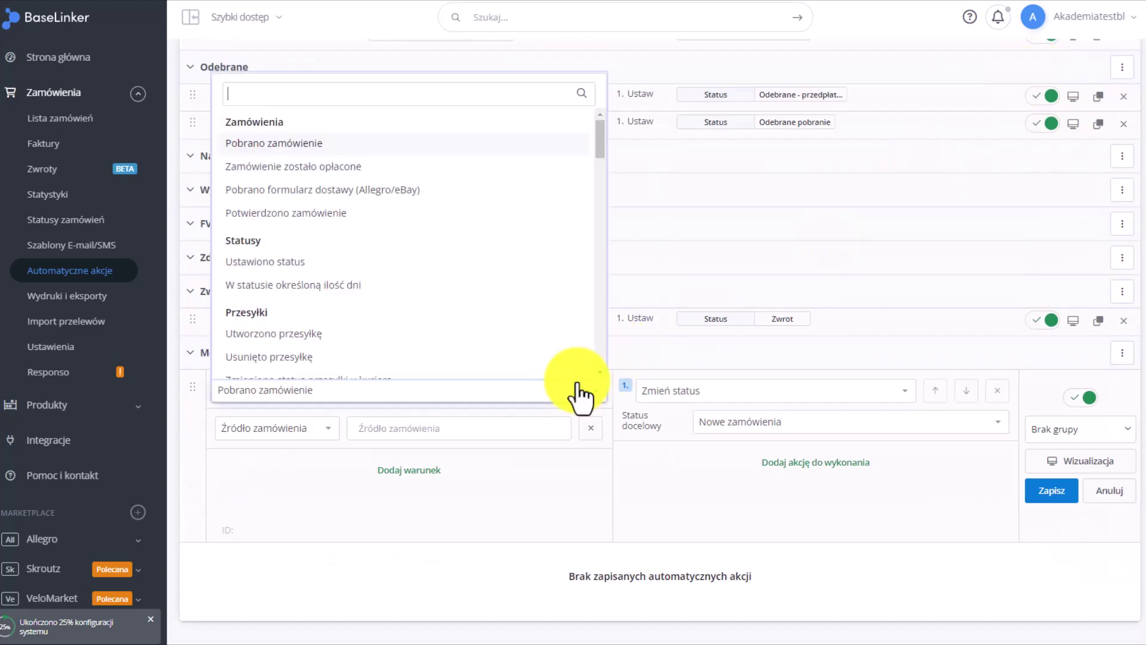
{"action": "type", "text": "u k"}
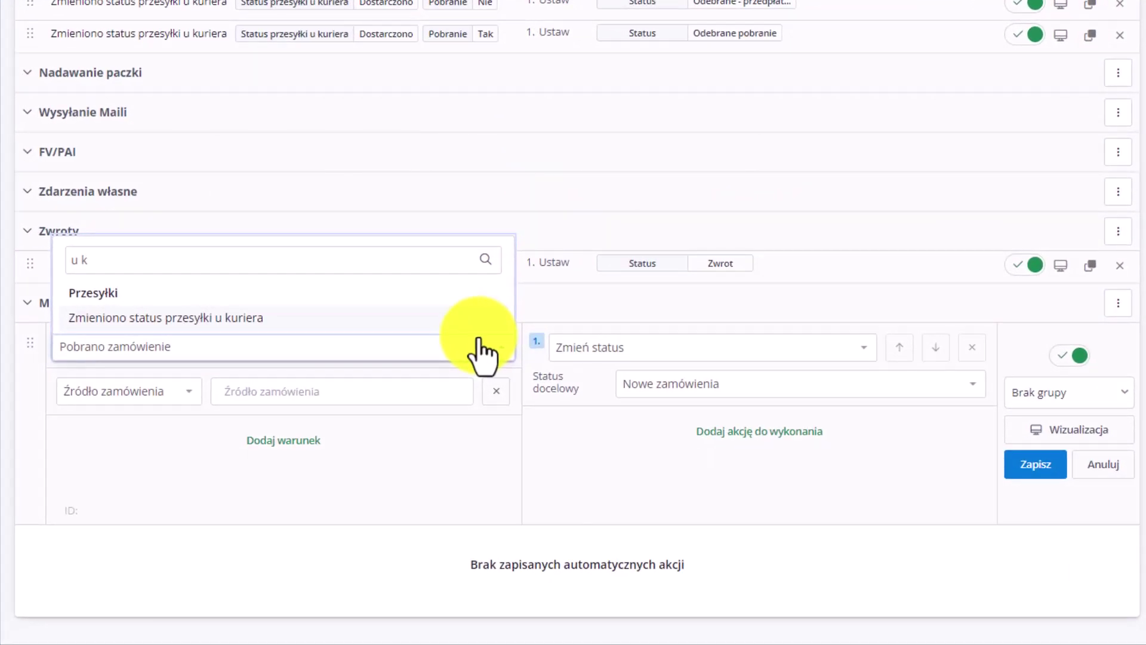
{"action": "left_click", "coordinate": [474, 326]}
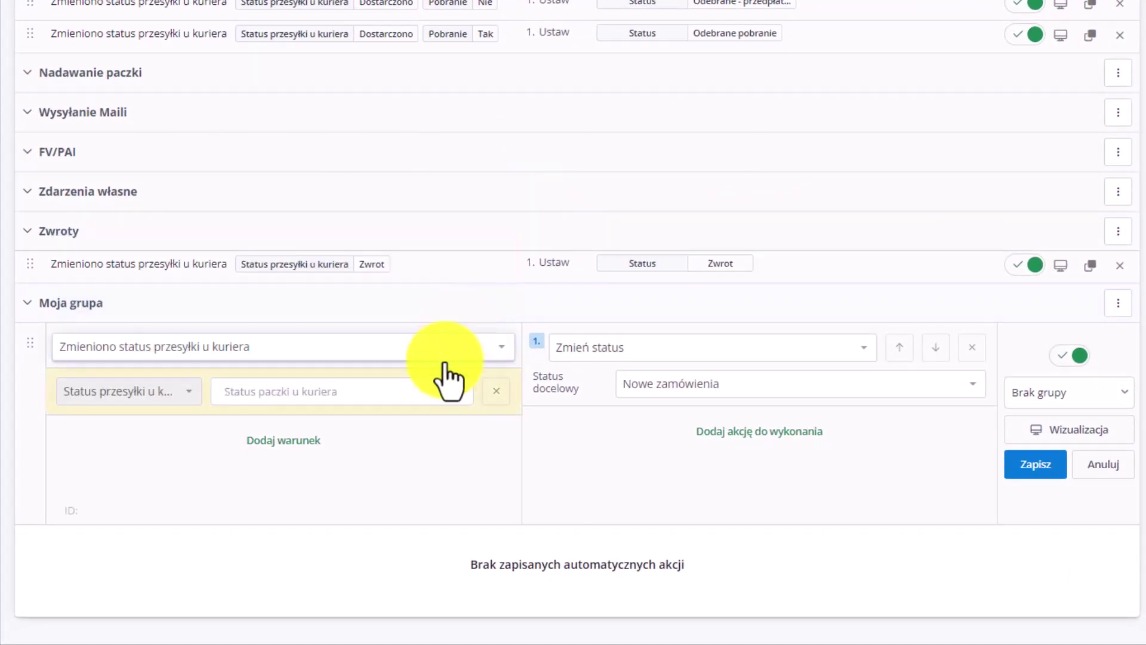
- Set the action's courier shipment status condition to "Zagubiona", "Wystąpił problem - skontaktuj się z kurierem" and "Nie dostarczono"
{"action": "left_click", "coordinate": [433, 394]}
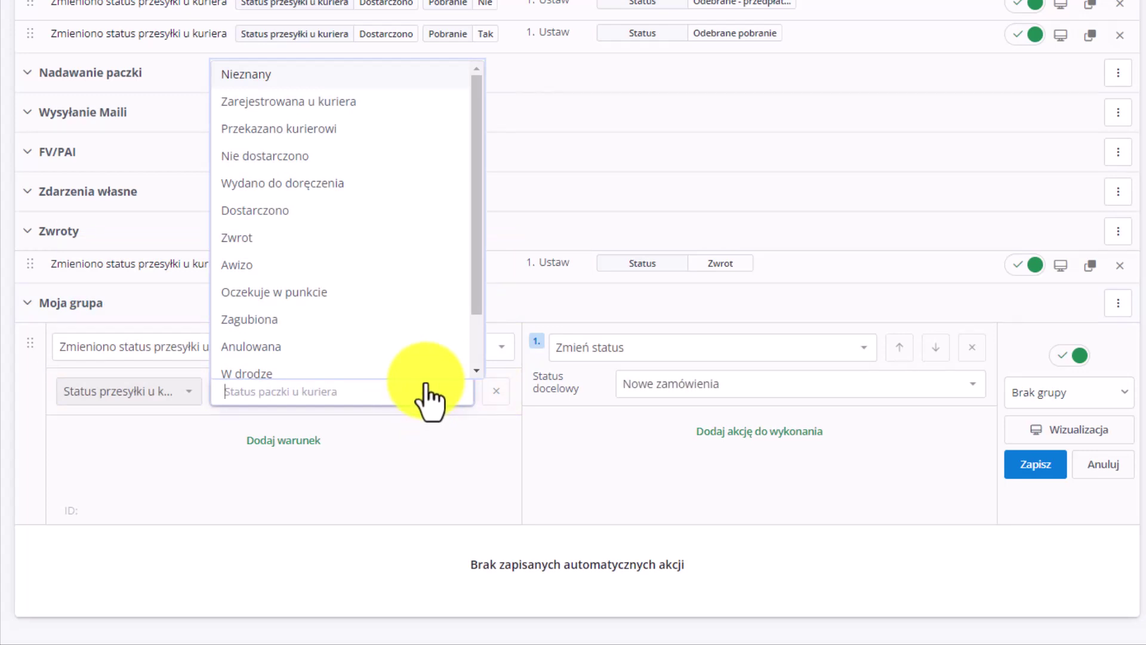
{"action": "left_click", "coordinate": [288, 320]}
{"action": "scroll", "coordinate": [423, 325], "scroll_direction": "down", "scroll_amount": 1}
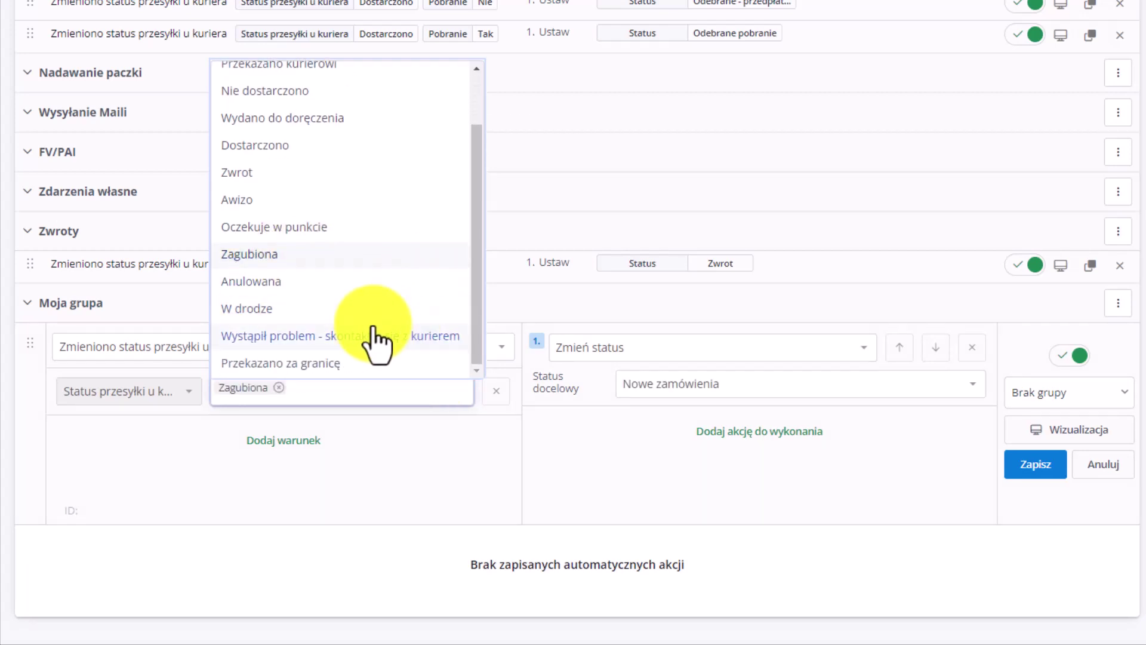
{"action": "left_click", "coordinate": [355, 339]}
{"action": "scroll", "coordinate": [452, 352], "scroll_direction": "up", "scroll_amount": 3}
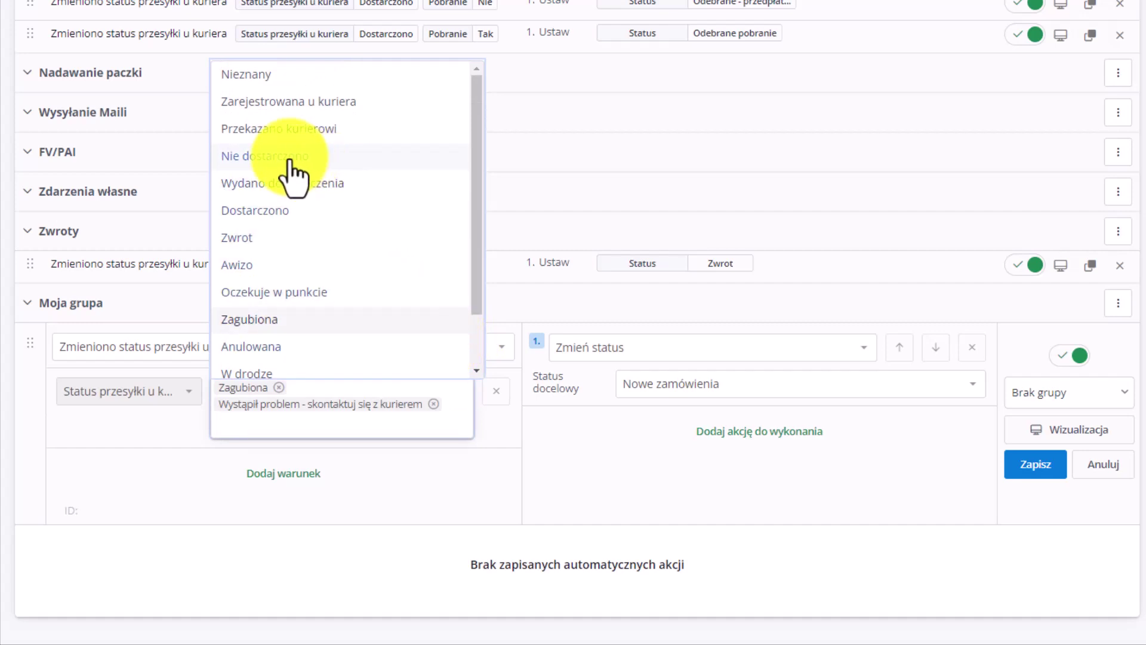
{"action": "left_click", "coordinate": [291, 158]}
{"action": "left_click", "coordinate": [508, 424]}
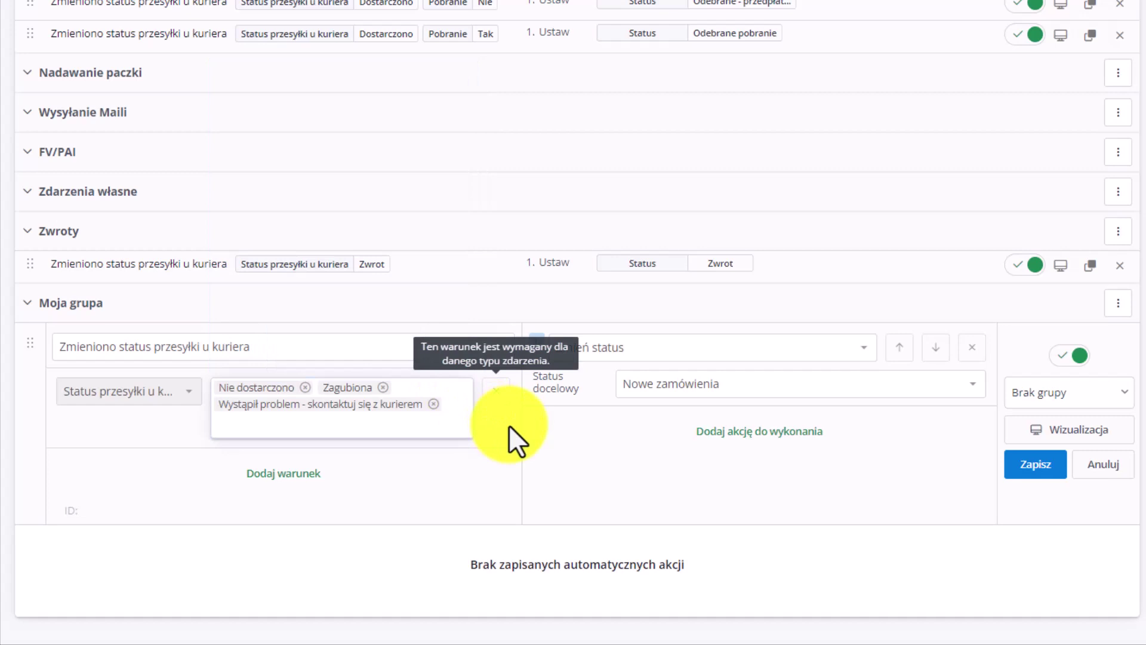
- Set the action's target status to "Do wyjaśnienia", assign it to the "Anulowane" group and save it
{"action": "left_click", "coordinate": [698, 384]}
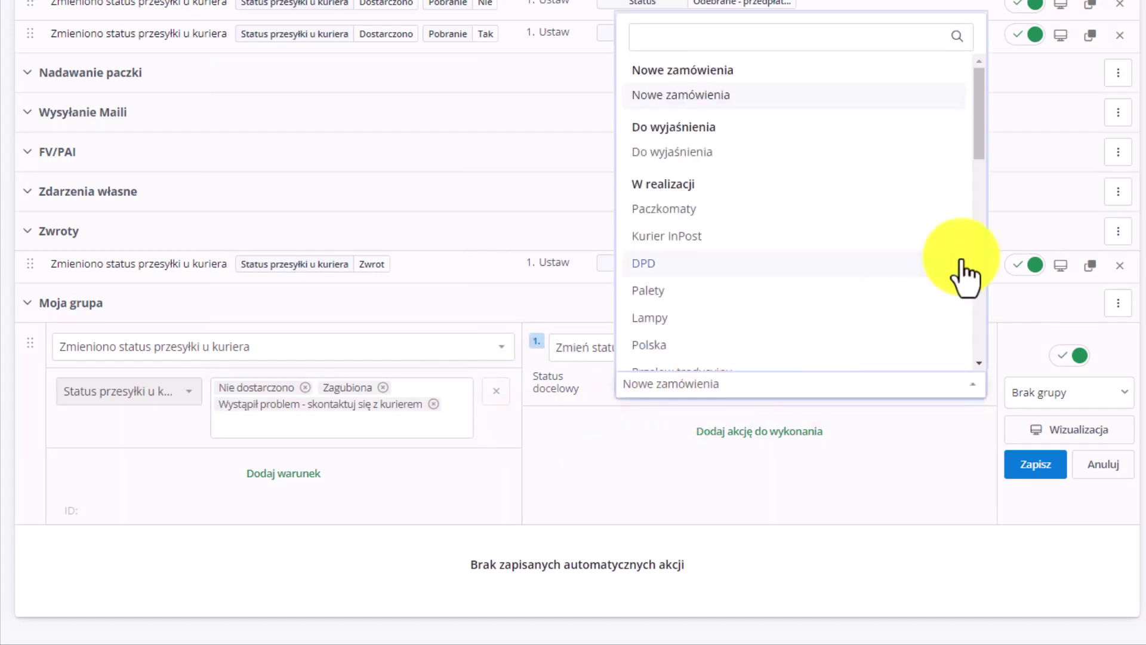
{"action": "left_click", "coordinate": [729, 156]}
{"action": "left_click", "coordinate": [1039, 390]}
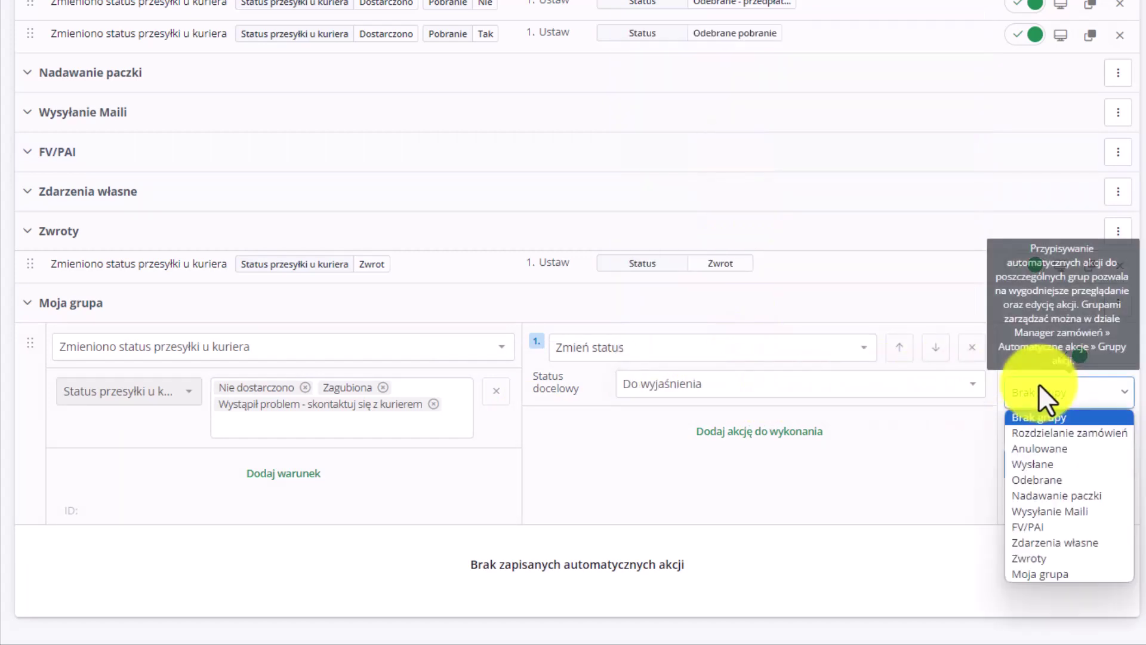
{"action": "left_click", "coordinate": [1054, 450]}
{"action": "left_click", "coordinate": [1038, 468]}
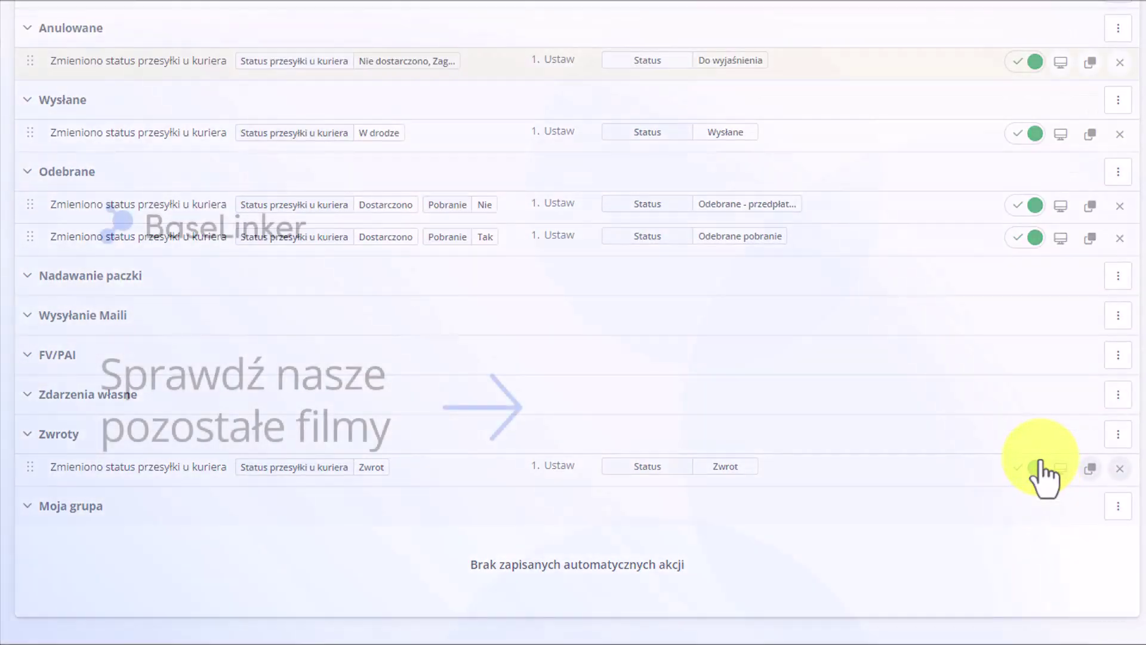